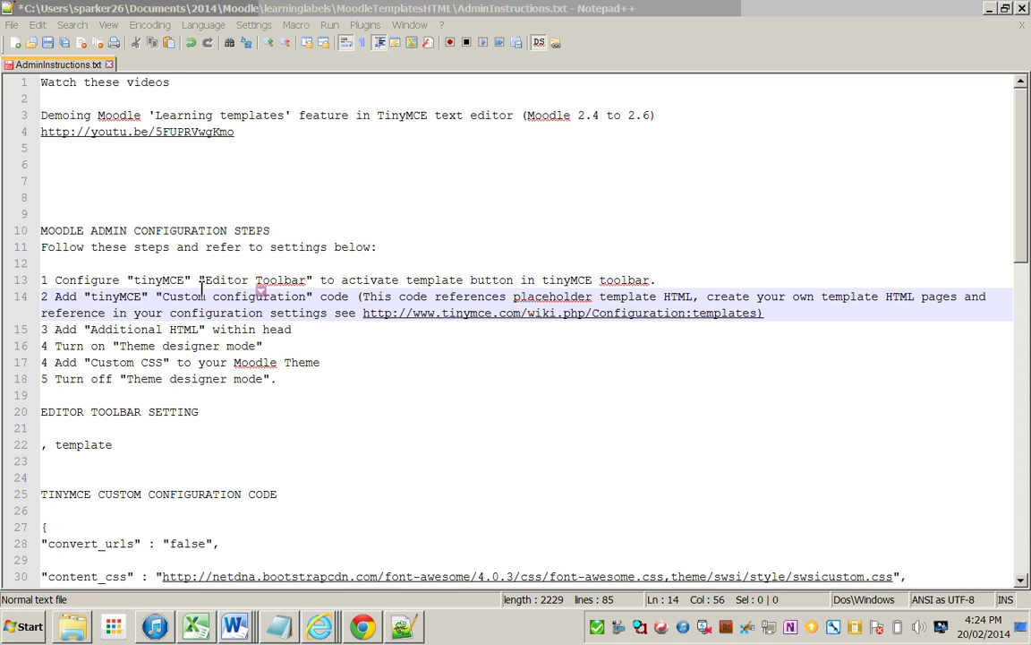
# Step: Copy the ', template' toolbar line from the Notepad++ instructions file for pasting into Moodle
pyautogui.click(319, 627)
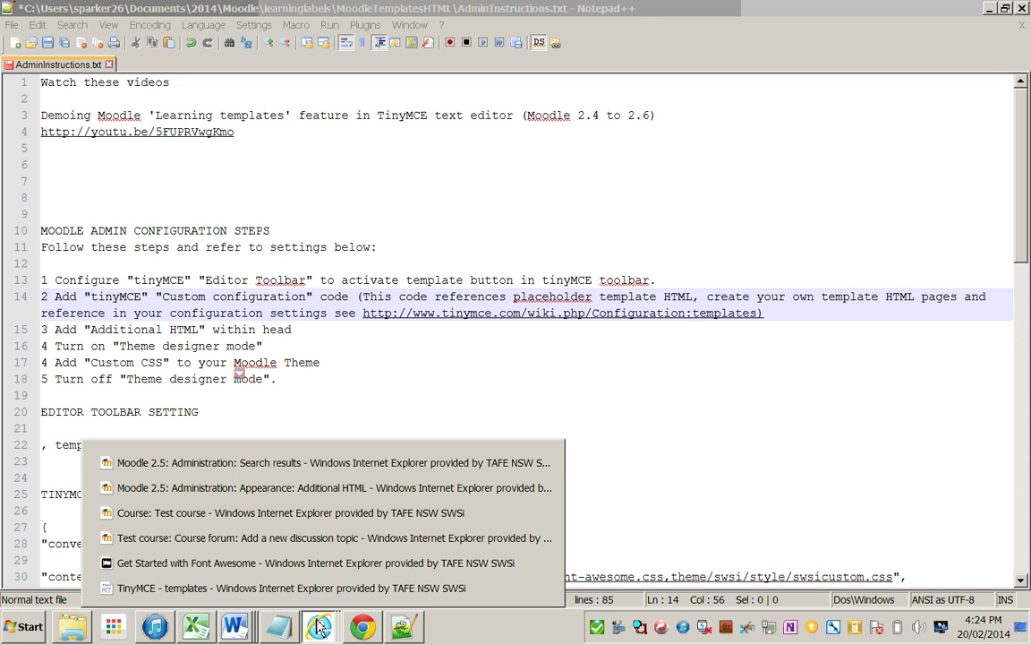
pyautogui.click(312, 417)
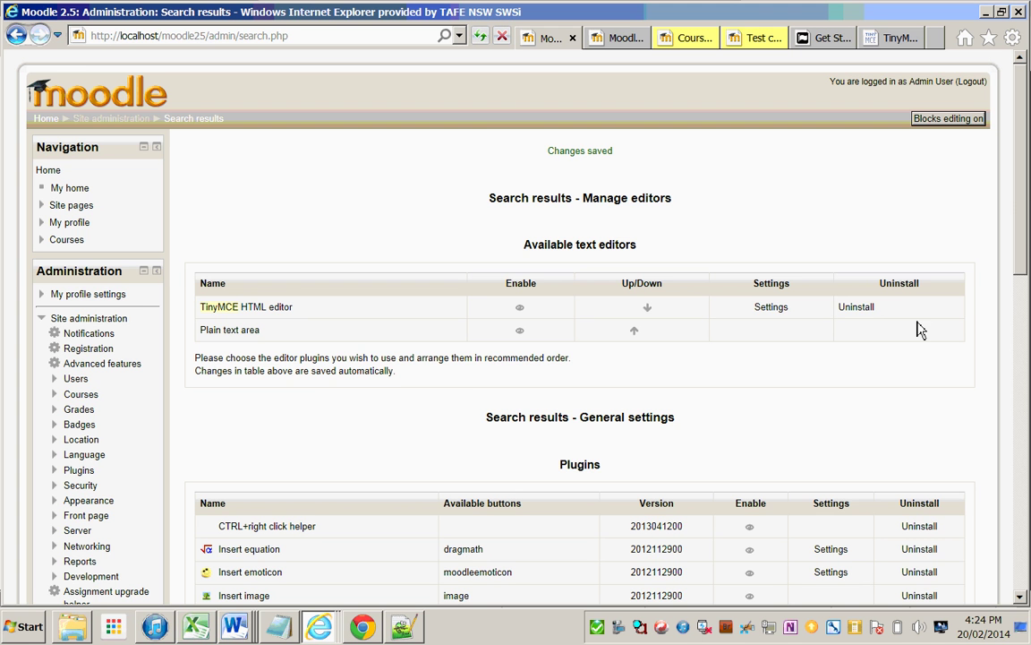
pyautogui.scroll(-4, 1028, 234)
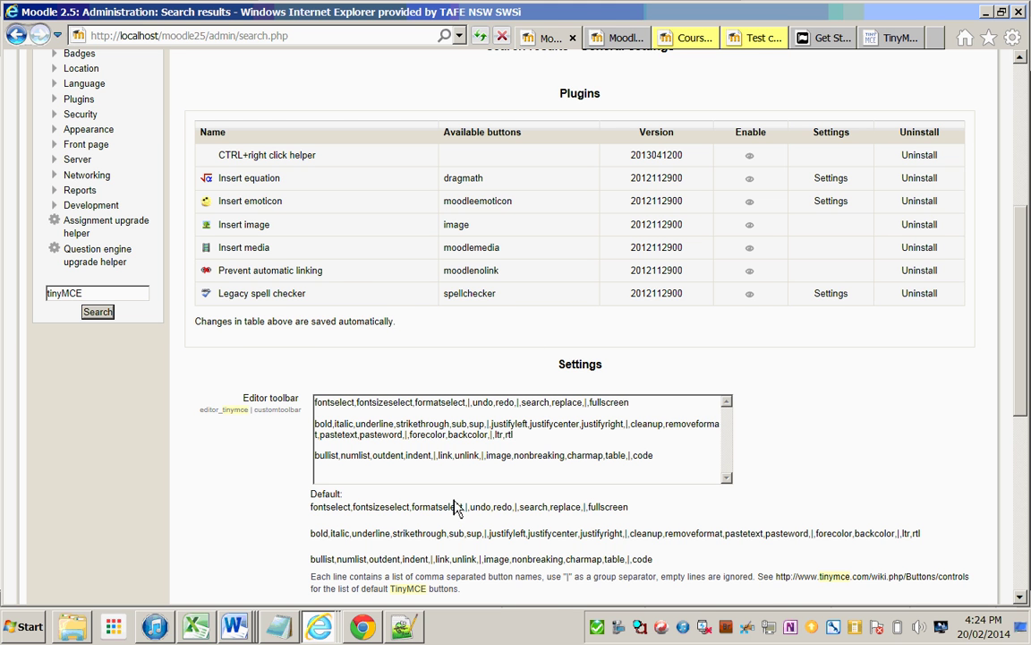
pyautogui.click(402, 629)
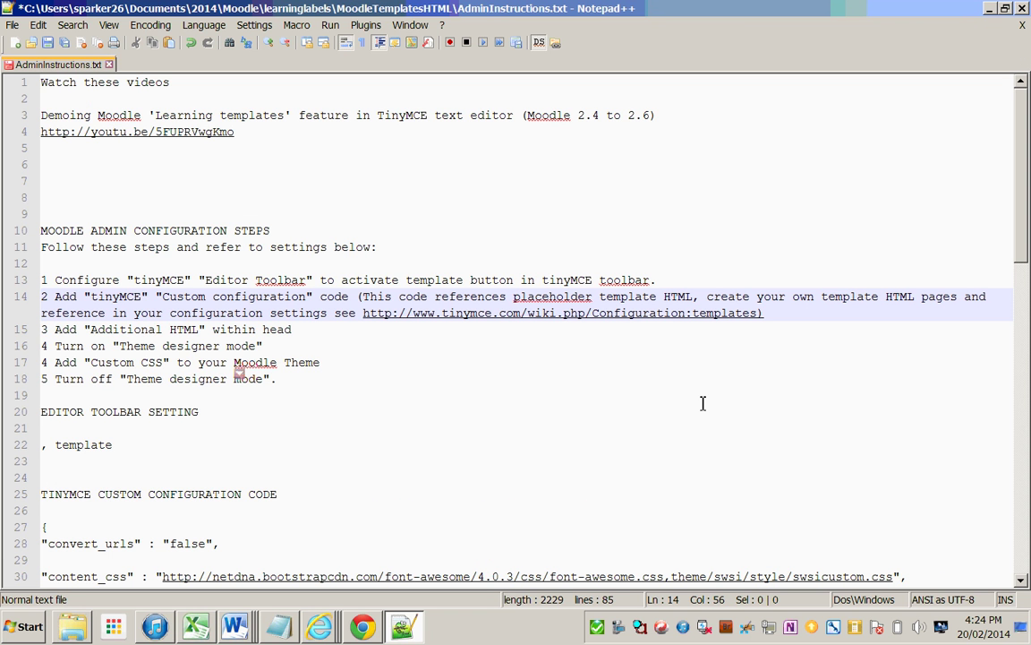
pyautogui.moveTo(131, 447); pyautogui.dragTo(38, 452)
pyautogui.hotkey('ctrl', 'c')
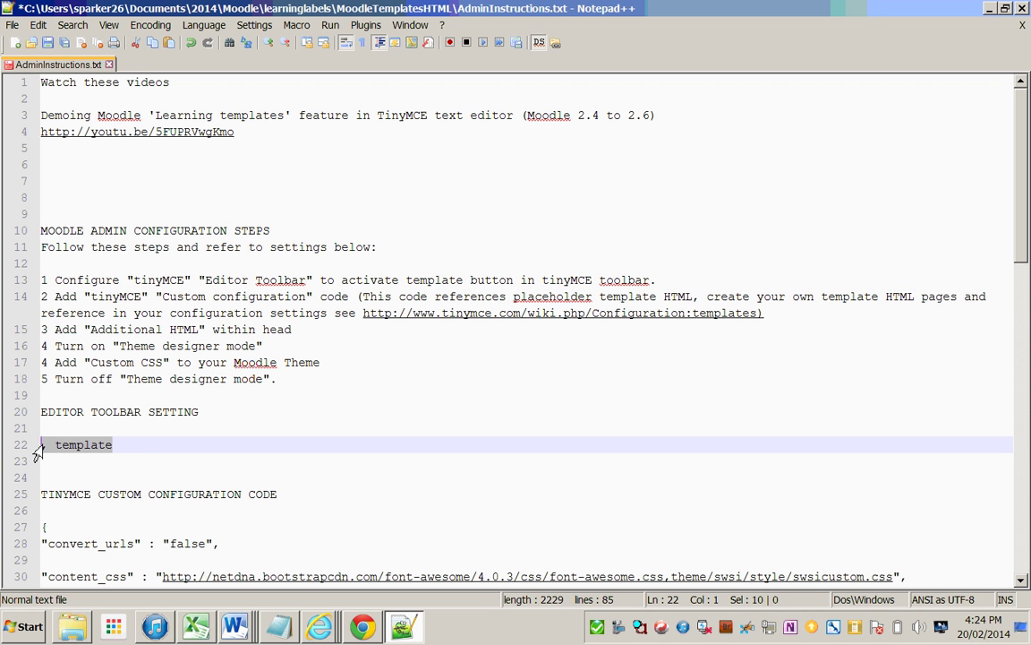
pyautogui.click(320, 627)
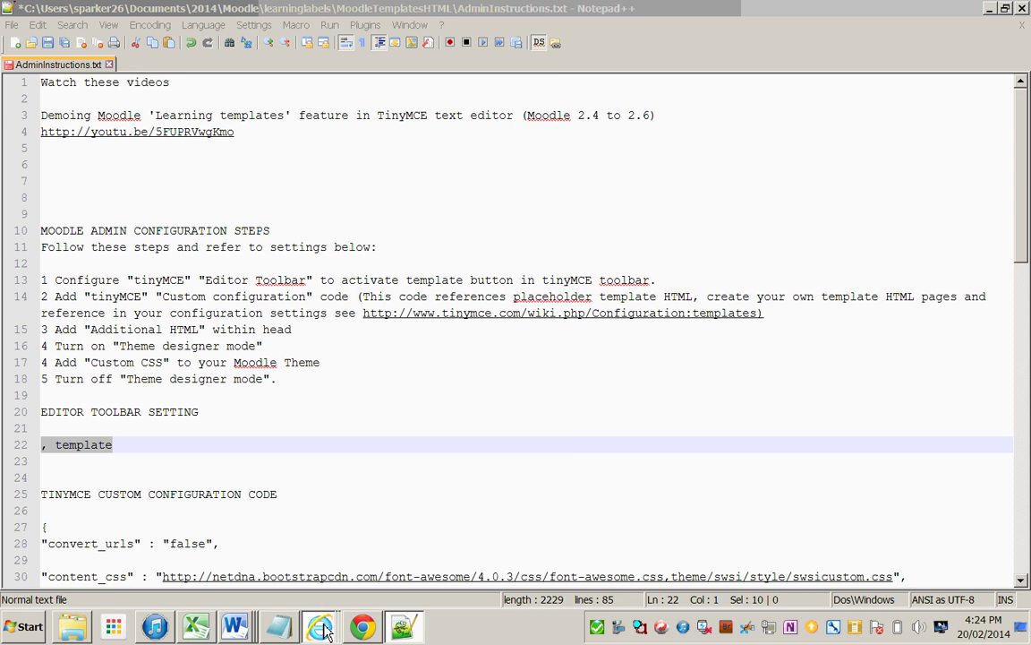
# Step: Paste ', template' onto the Editor toolbar list so it ends with 'code, template'
pyautogui.click(394, 464)
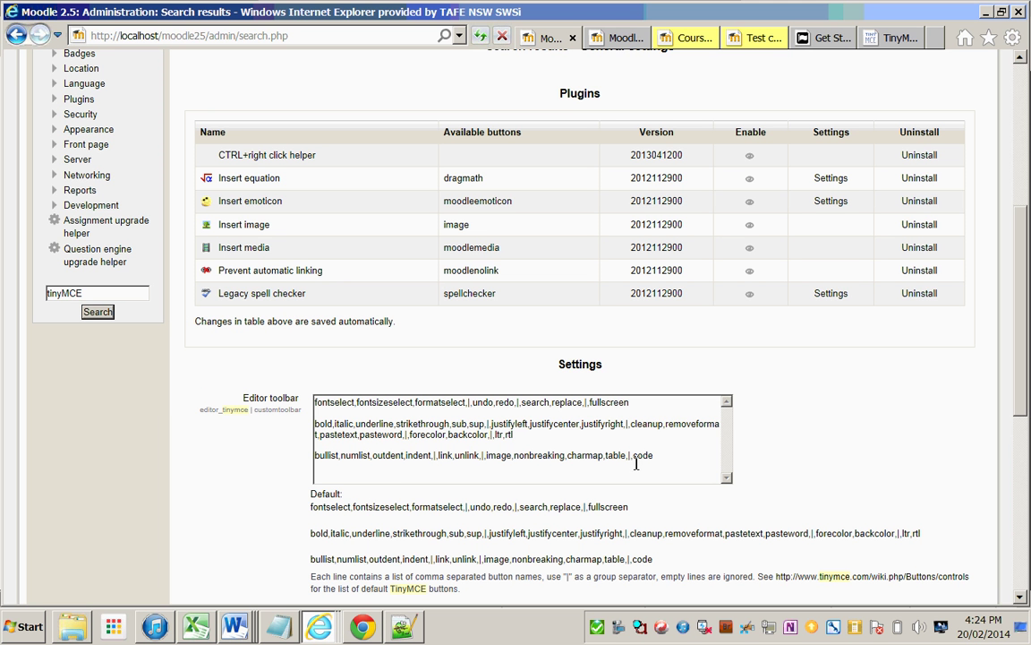
pyautogui.hotkey('ctrl', 'v')
pyautogui.scroll(-3, 672, 444)
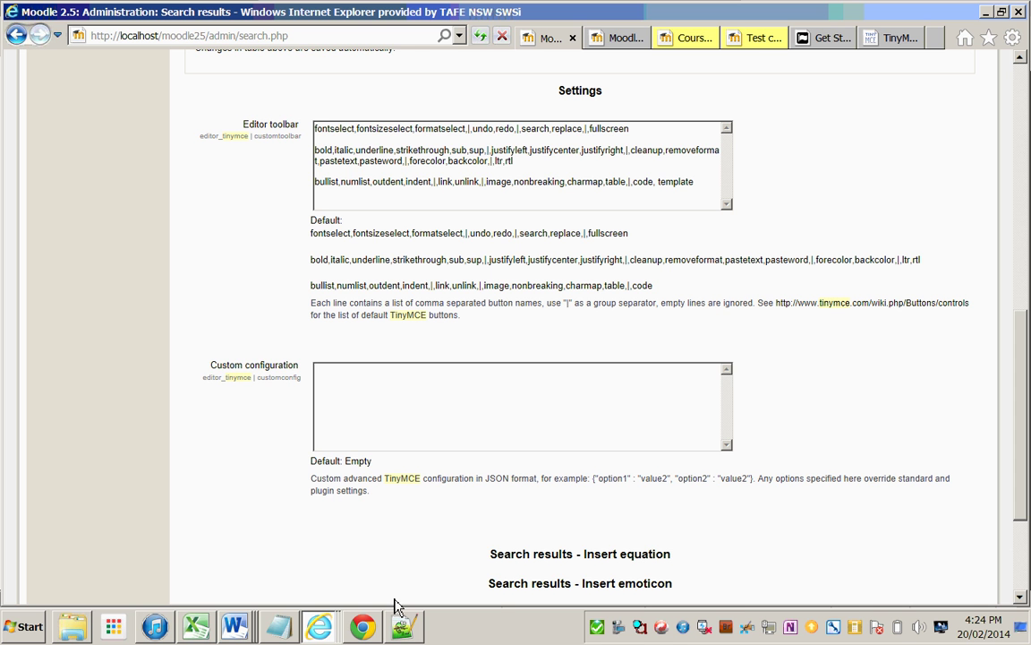
pyautogui.click(403, 627)
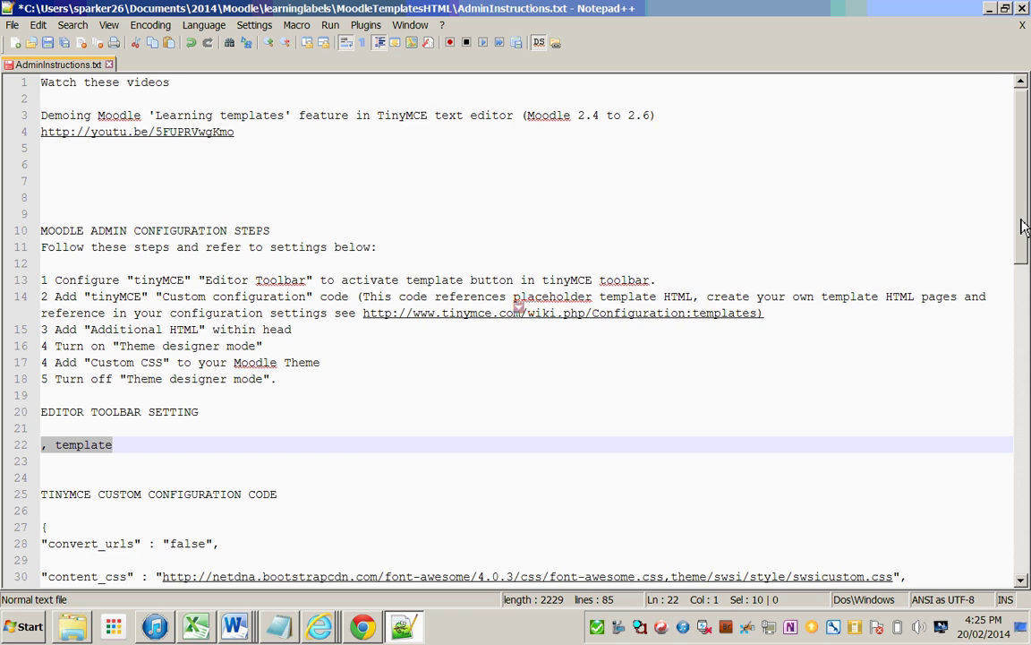
# Step: Paste the TinyMCE template JSON (lines 27–65) into Moodle's Custom configuration field
pyautogui.moveTo(1024, 224); pyautogui.dragTo(1023, 340)
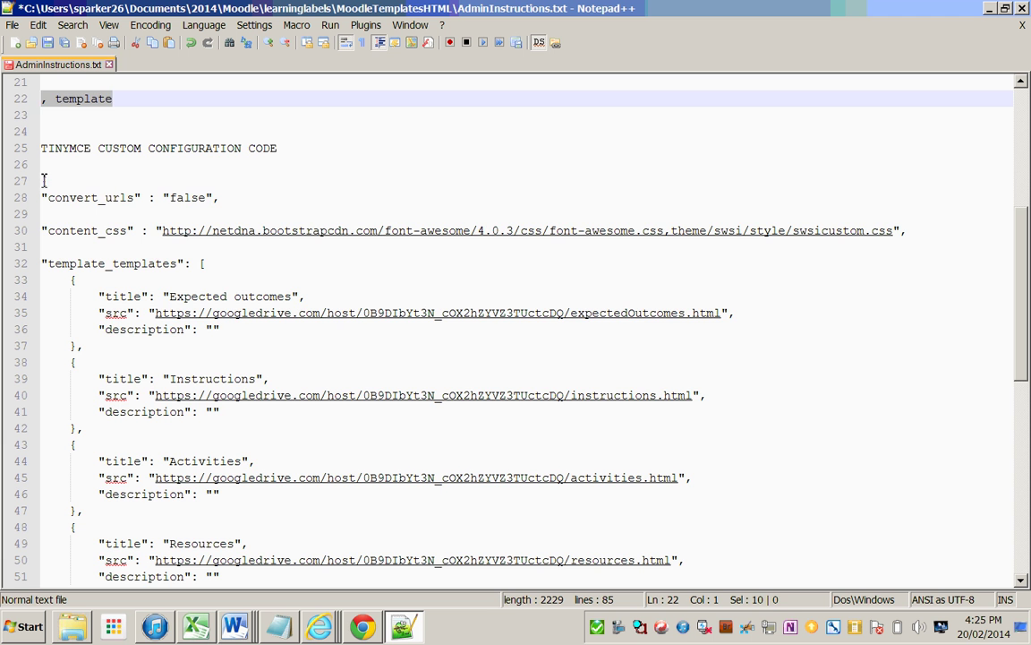
pyautogui.moveTo(41, 179); pyautogui.dragTo(194, 279)
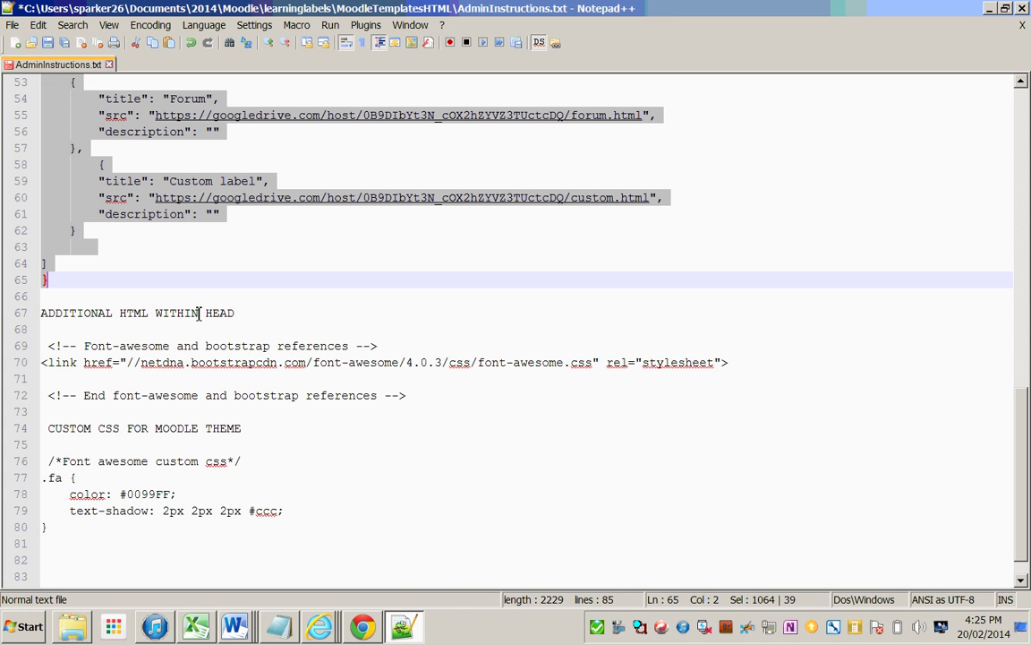
pyautogui.click(317, 624)
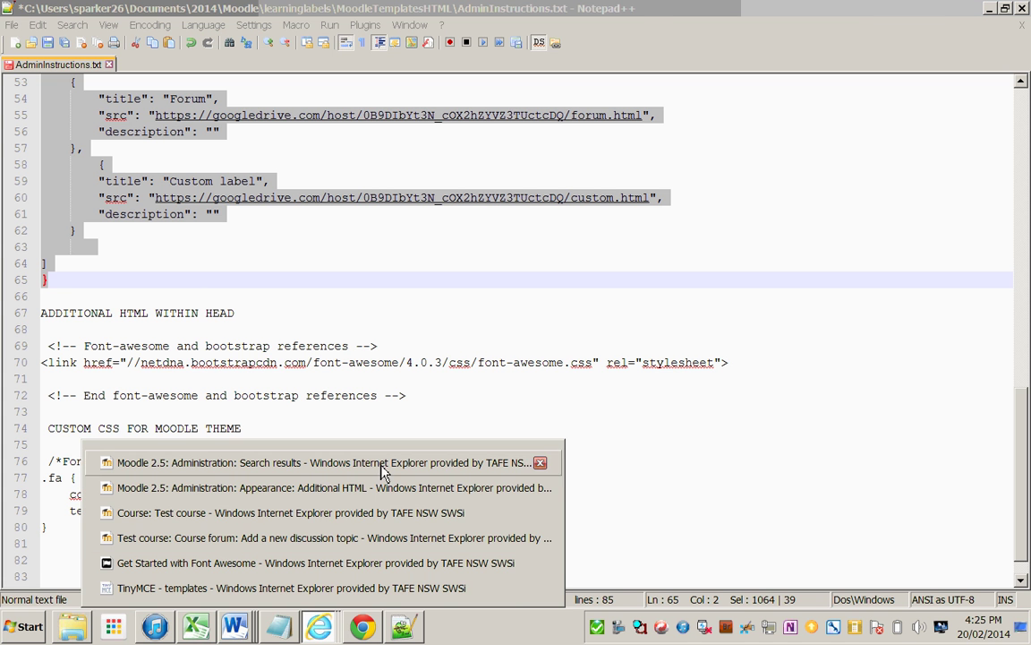
pyautogui.click(380, 465)
pyautogui.click(423, 414)
pyautogui.hotkey('ctrl', 'v')
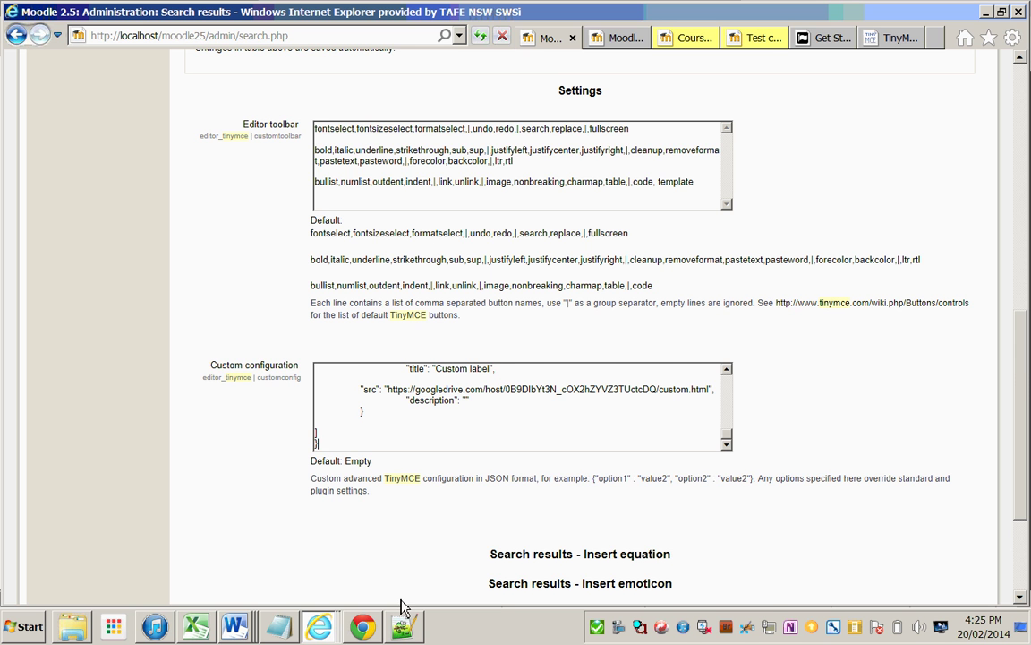
pyautogui.click(403, 630)
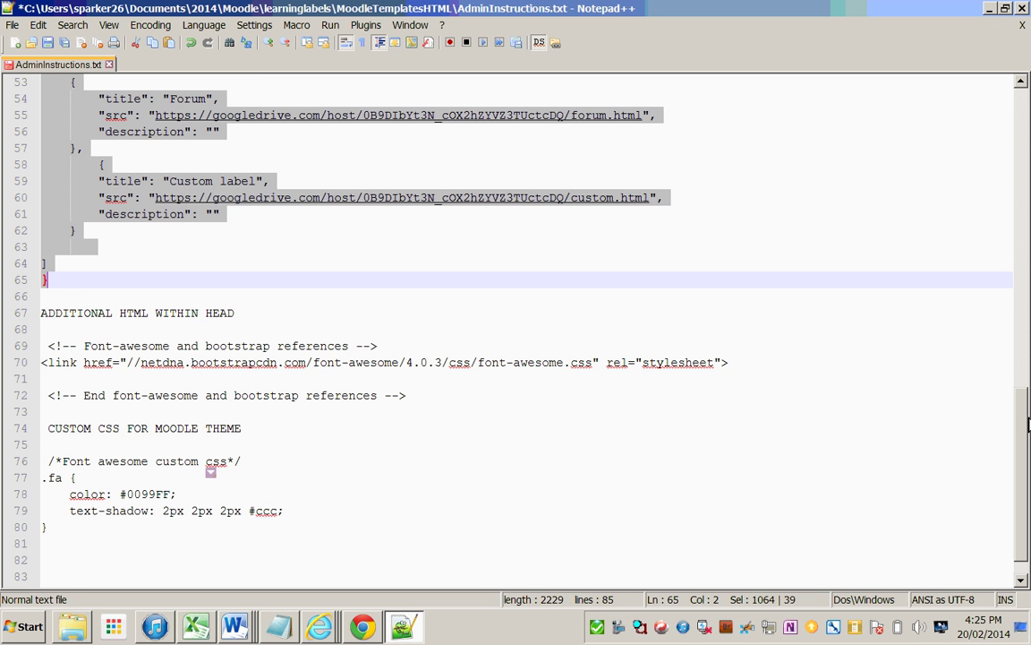
# Step: Append 'to reference font awesome css' to step 3 and select the Font Awesome link lines
pyautogui.scroll(16, 923, 398)
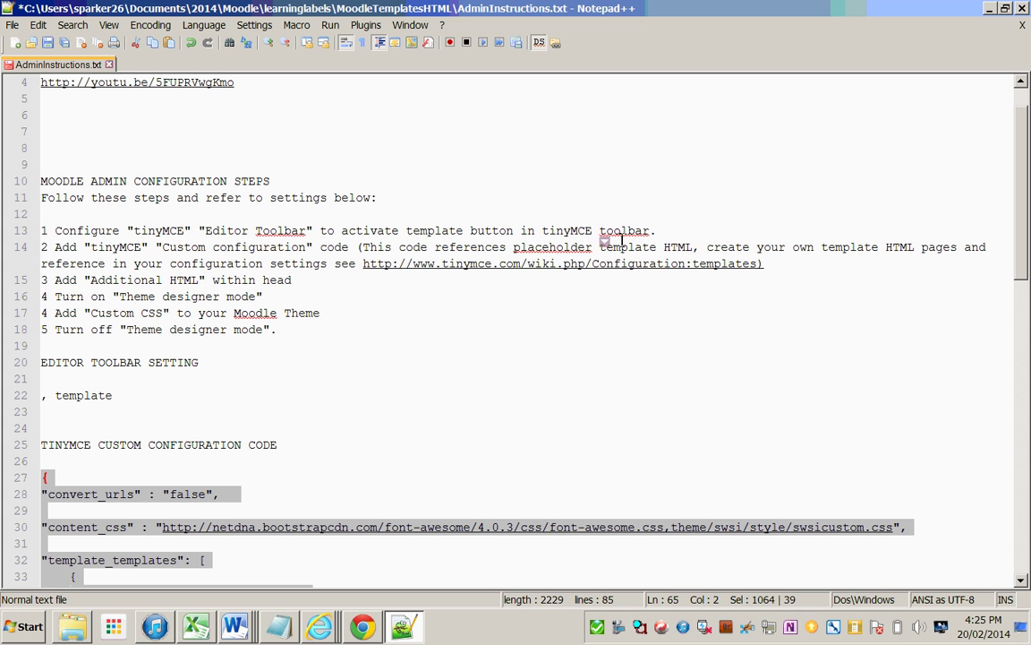
pyautogui.click(298, 283)
pyautogui.write('to re')
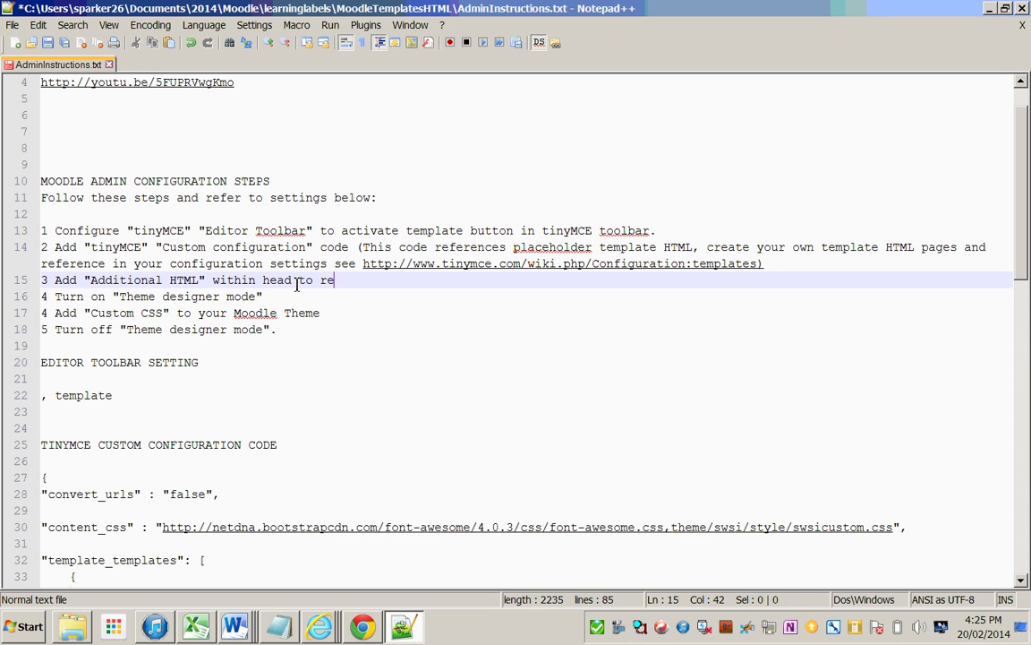
pyautogui.write('ference font awe')
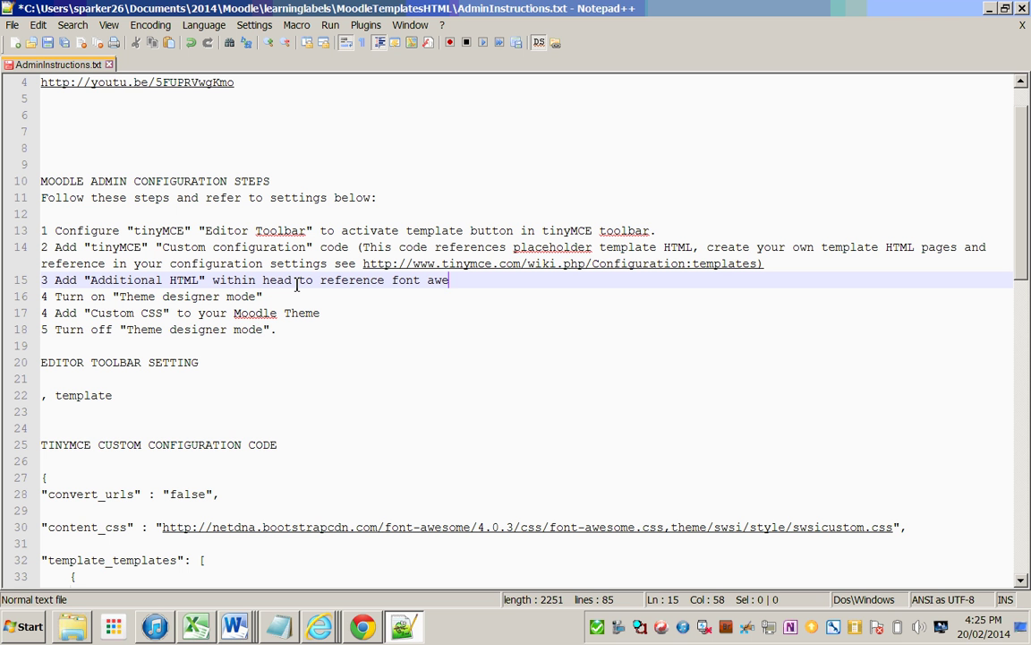
pyautogui.write('some css')
pyautogui.moveTo(1027, 298); pyautogui.dragTo(1019, 555)
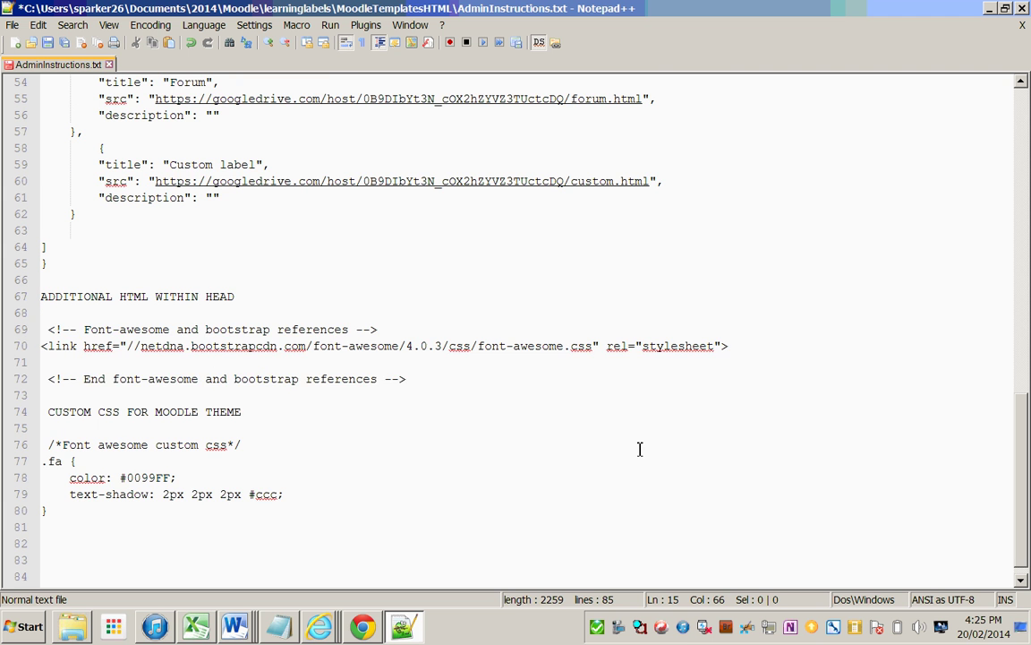
pyautogui.moveTo(419, 383); pyautogui.dragTo(33, 333)
pyautogui.hotkey('ctrl', 'c')
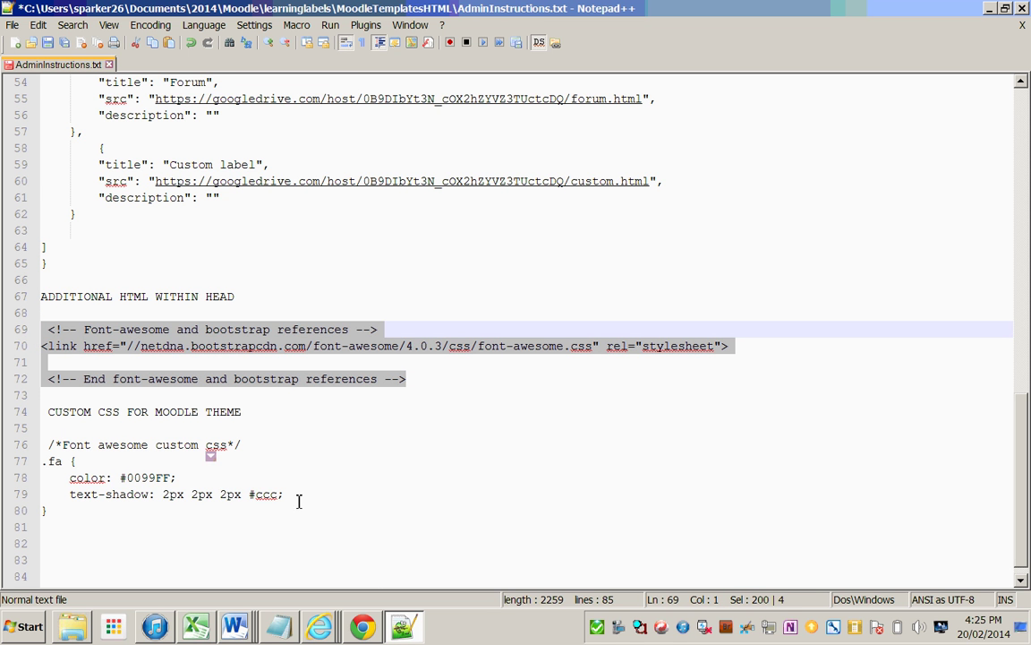
# Step: Paste the Font Awesome stylesheet link lines into the Additional HTML Within HEAD field
pyautogui.click(324, 630)
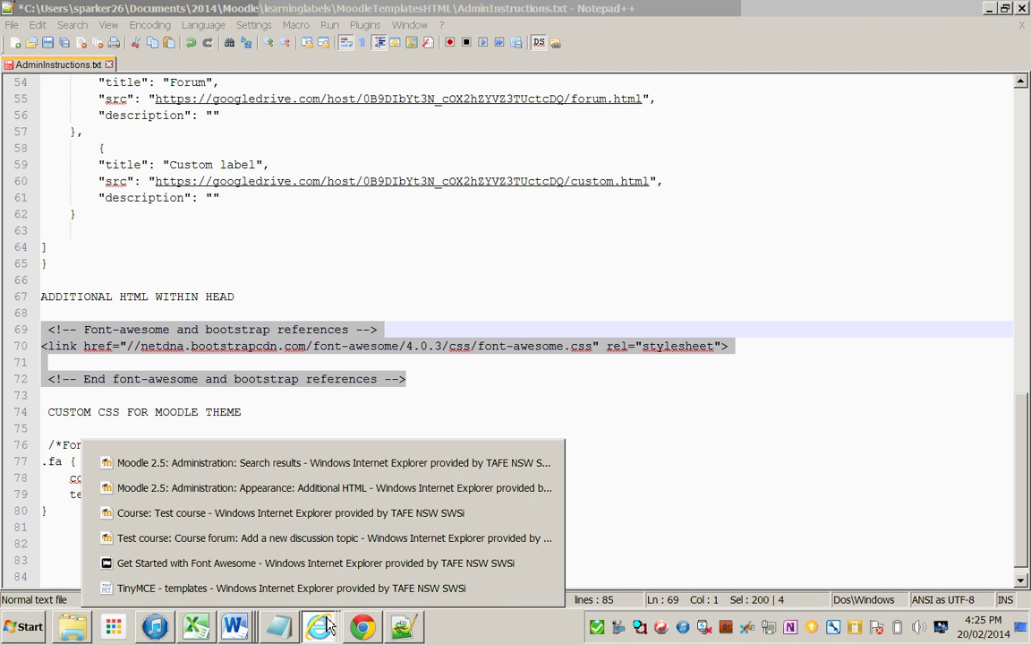
pyautogui.click(365, 489)
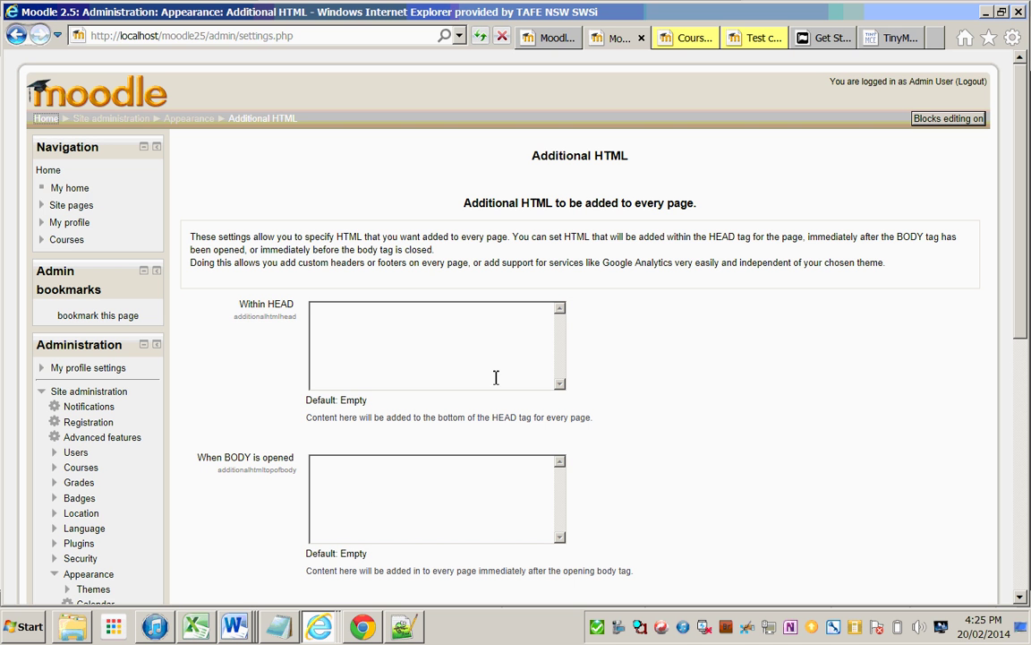
pyautogui.click(416, 348)
pyautogui.hotkey('ctrl', 'v')
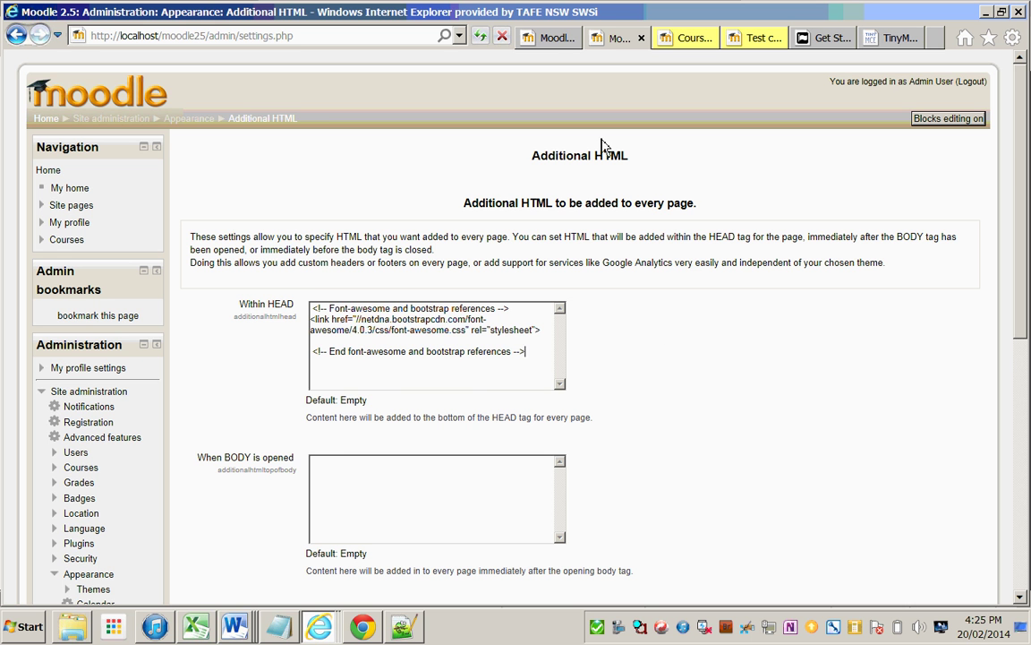
pyautogui.click(548, 41)
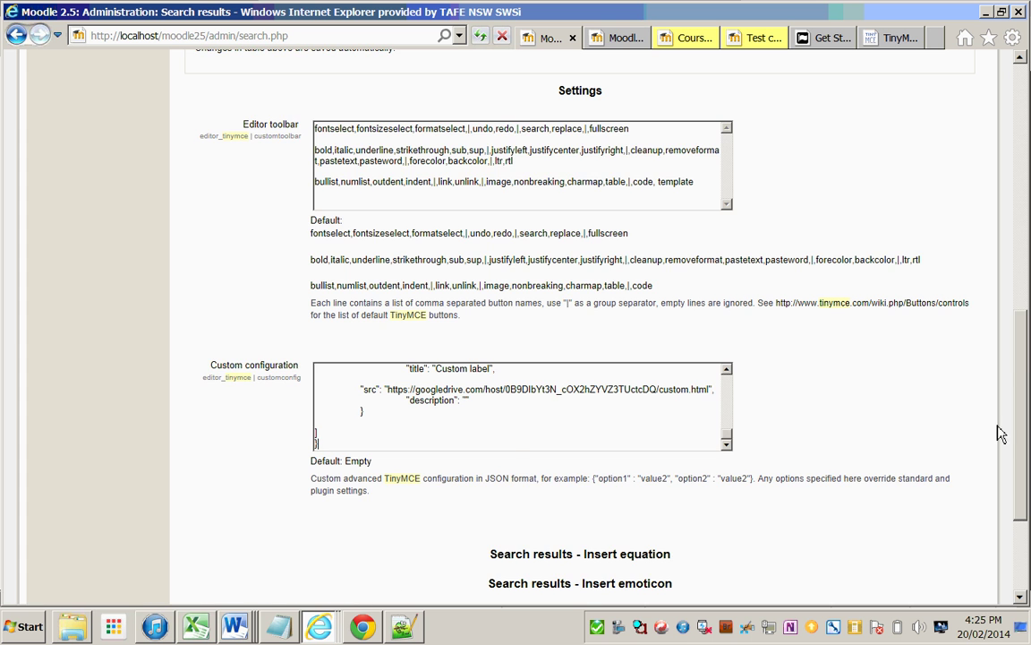
# Step: Save the TinyMCE and Additional HTML settings, then close the Test course tab
pyautogui.scroll(-3, 904, 394)
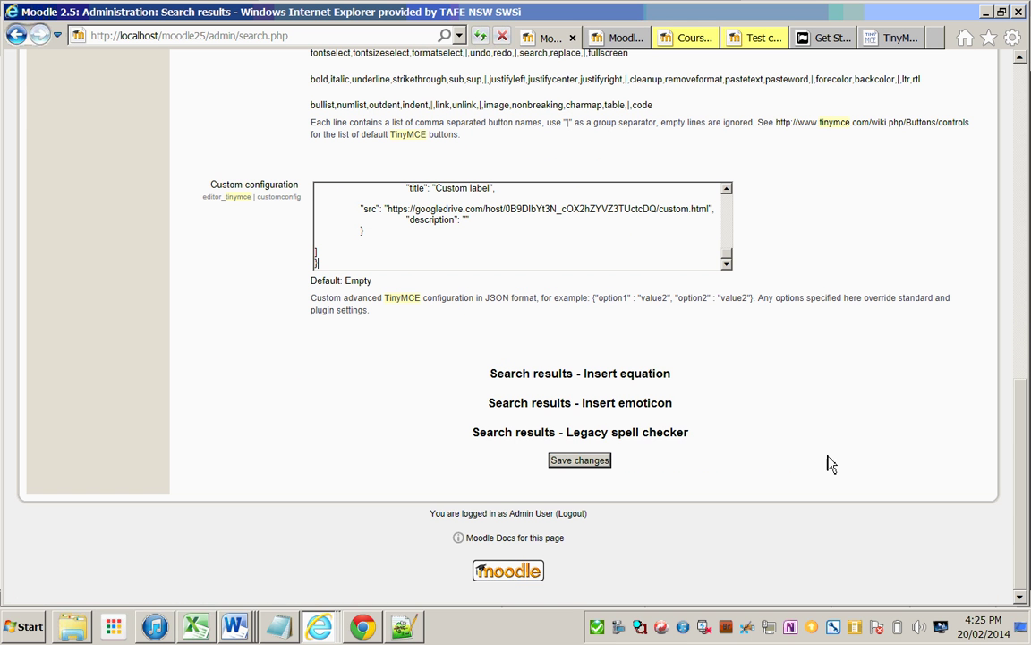
pyautogui.click(583, 467)
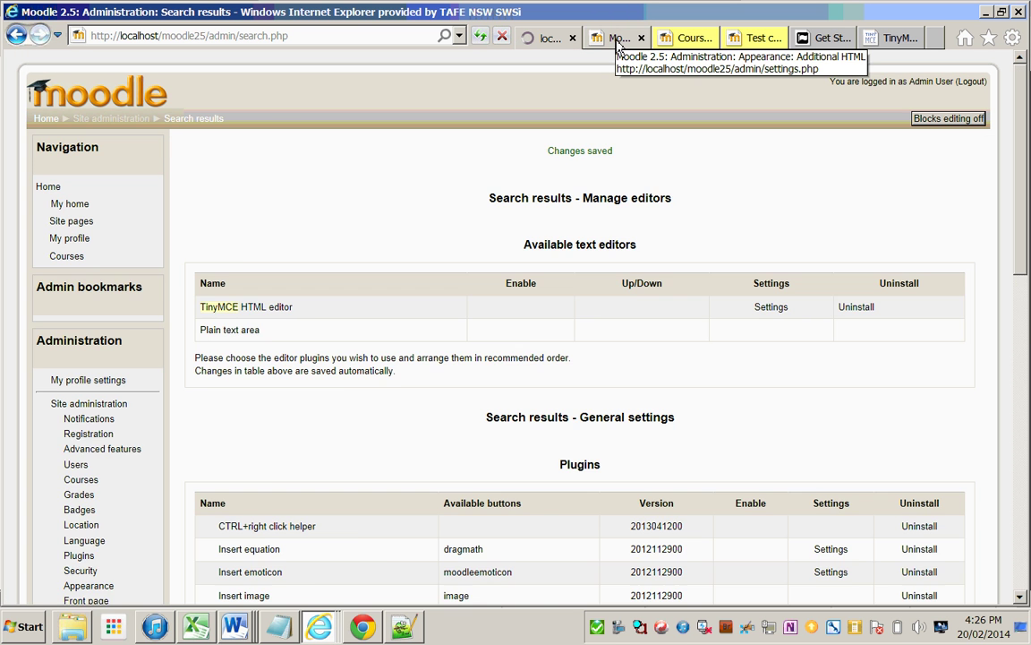
pyautogui.click(618, 40)
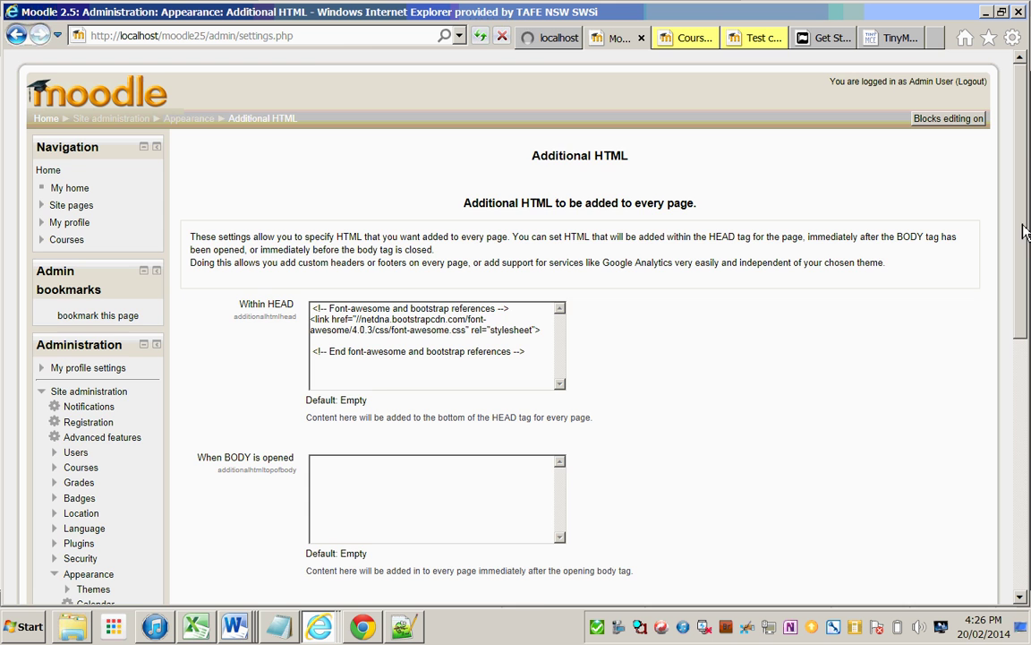
pyautogui.moveTo(1027, 154); pyautogui.dragTo(997, 391)
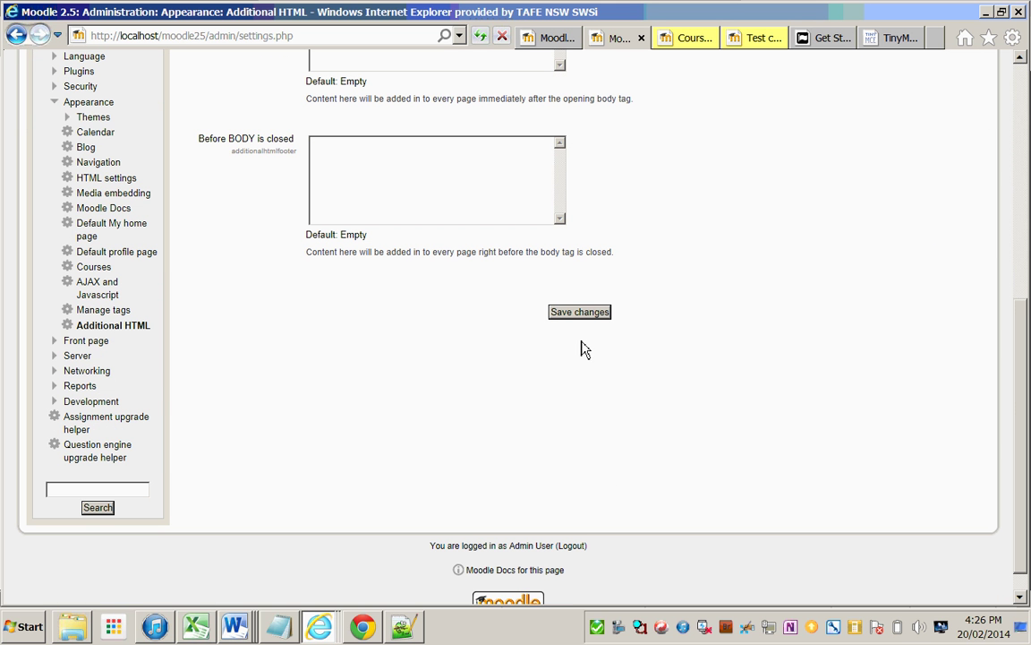
pyautogui.click(579, 313)
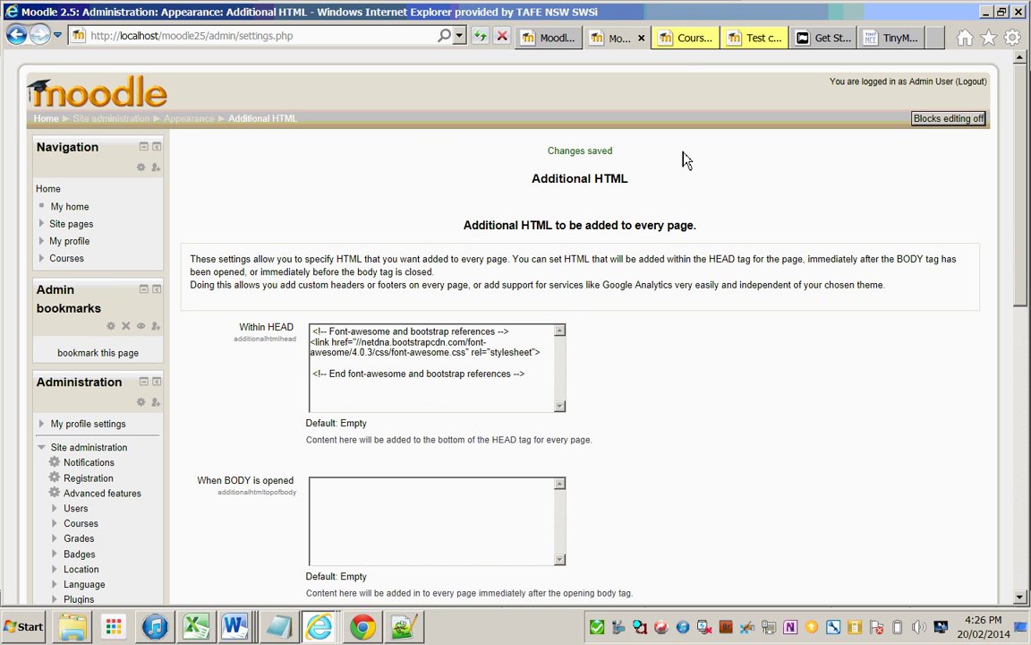
pyautogui.click(686, 38)
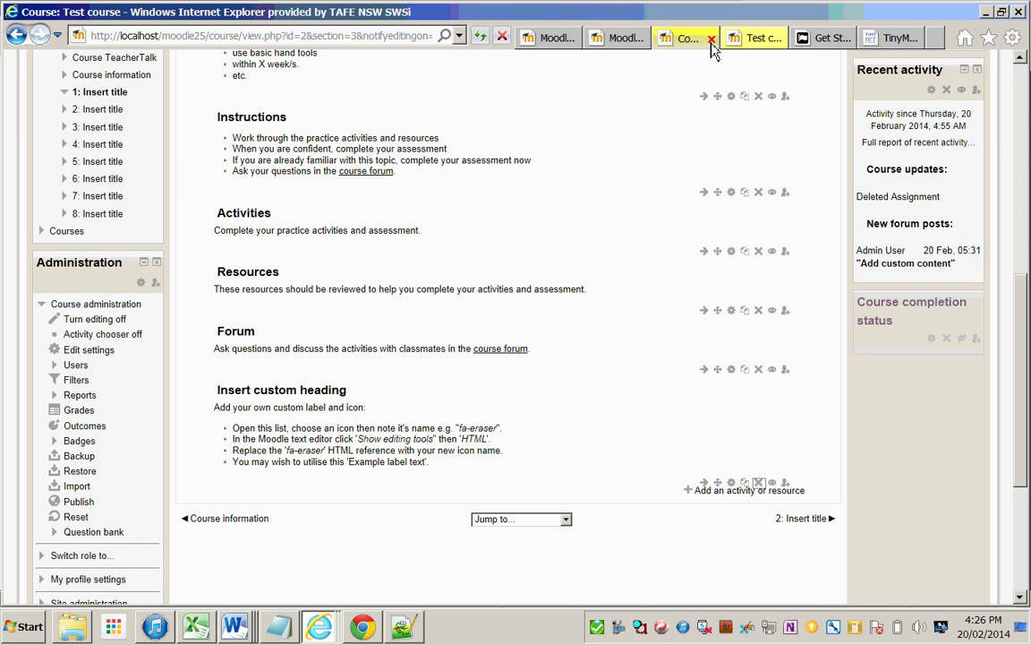
pyautogui.click(710, 38)
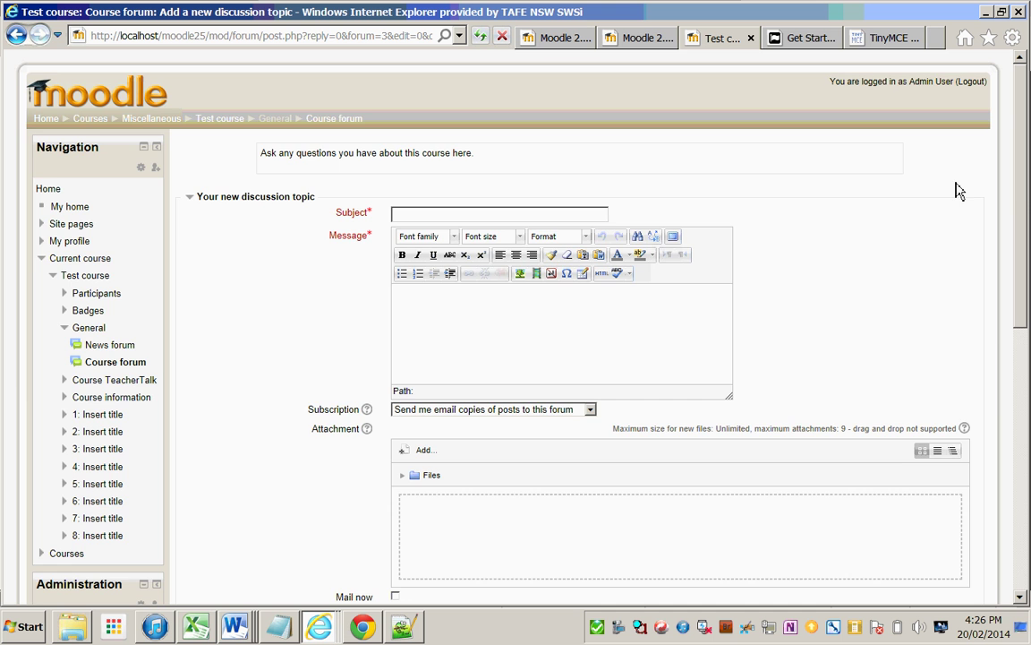
# Step: Open Appearance > Themes > Theme settings in a new tab with Theme designer mode ticked
pyautogui.scroll(-3, 1001, 338)
pyautogui.scroll(-3, 1001, 339)
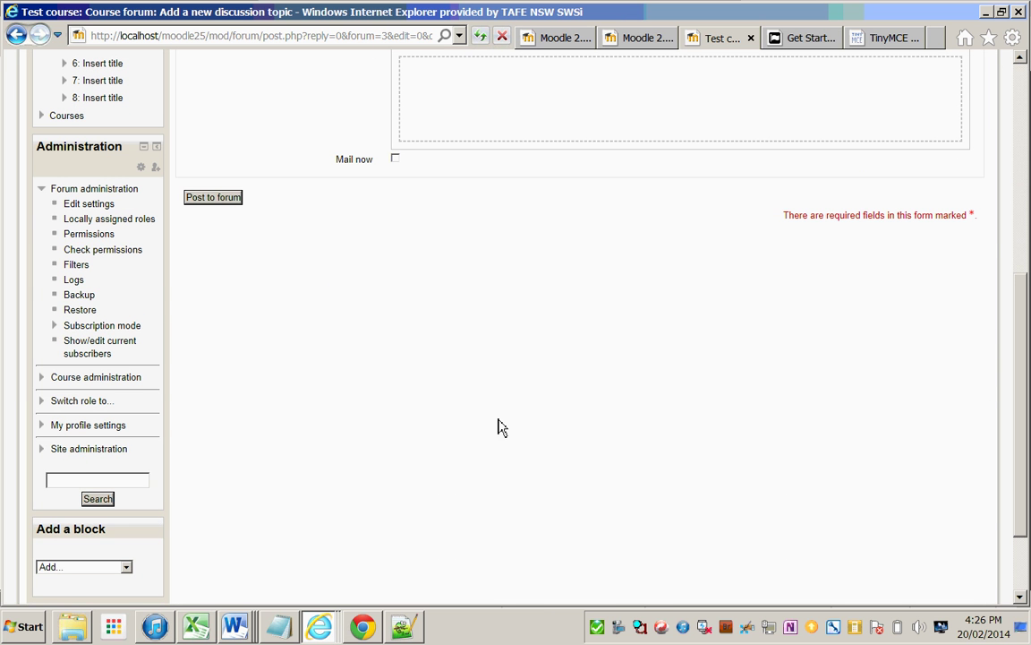
pyautogui.click(41, 449)
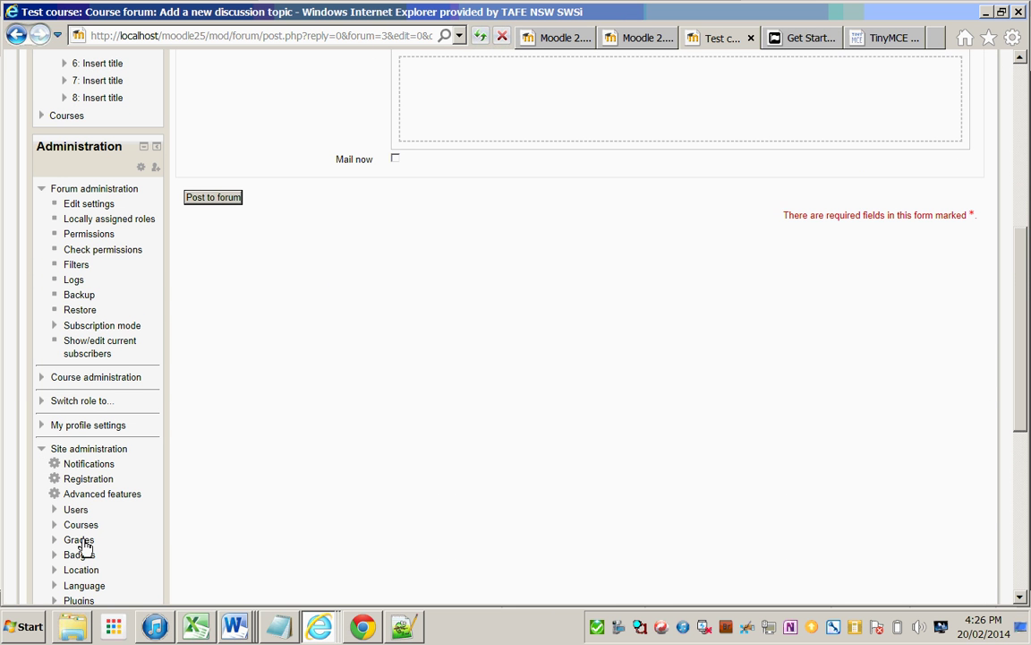
pyautogui.scroll(-3, 1023, 346)
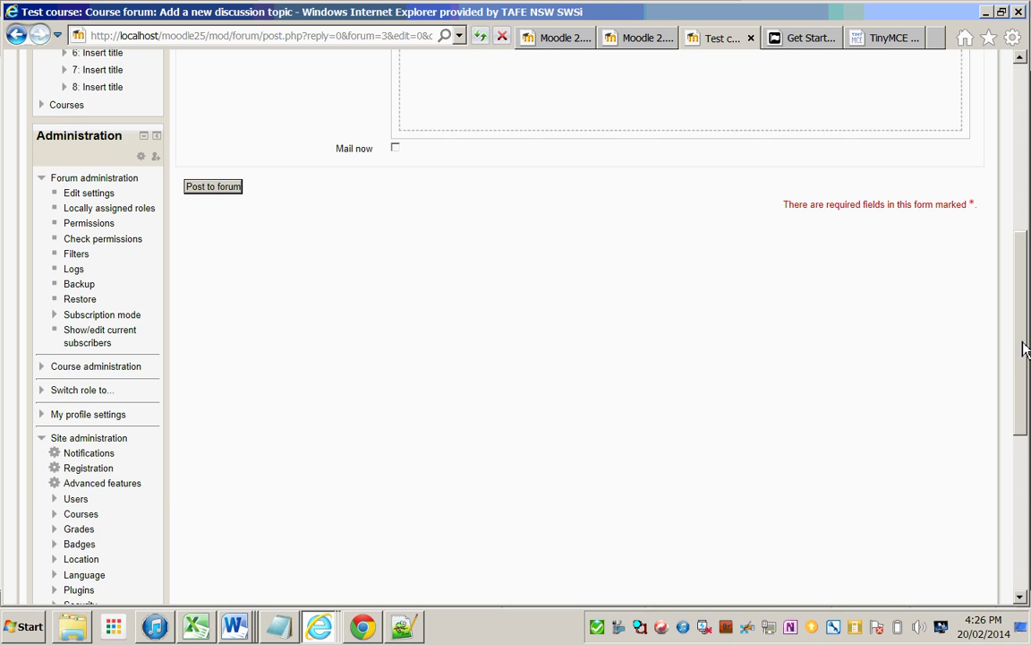
pyautogui.click(55, 283)
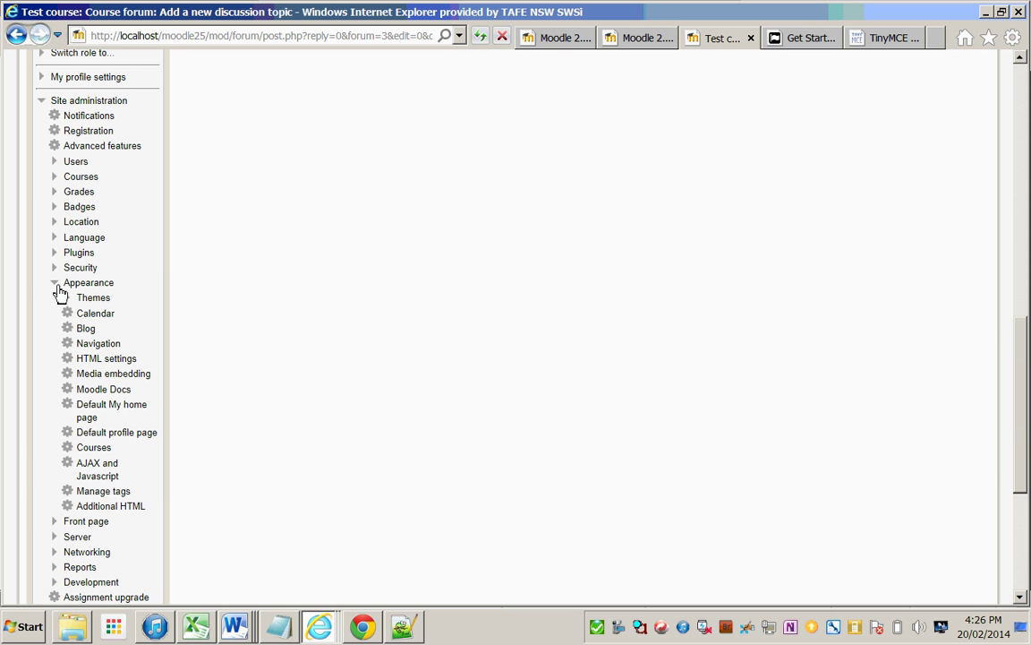
pyautogui.click(67, 298)
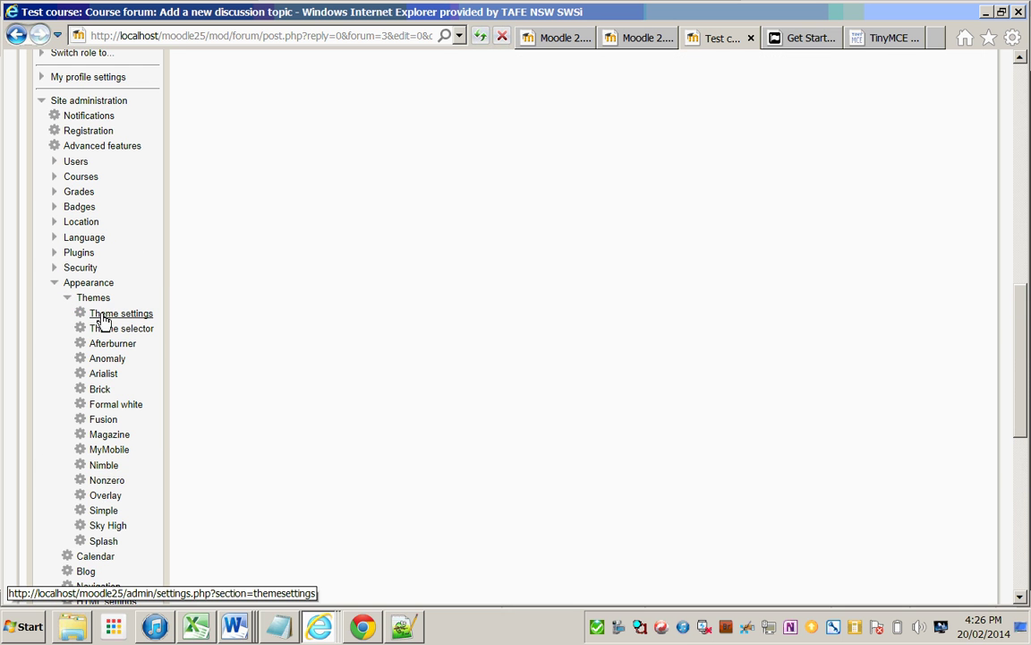
pyautogui.rightClick(100, 315)
pyautogui.click(149, 169)
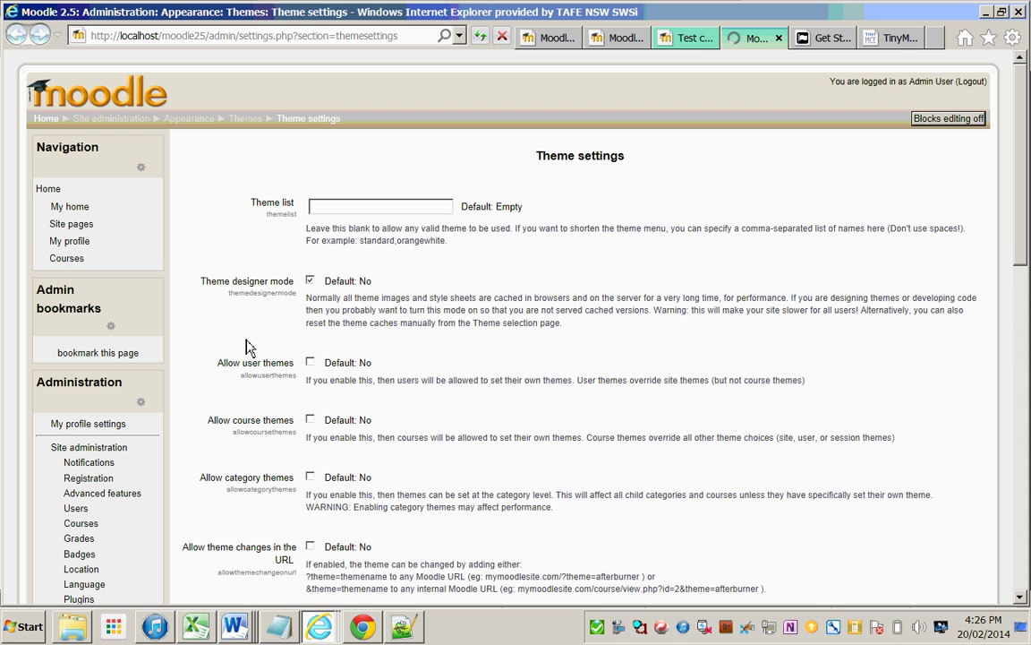
pyautogui.click(310, 281)
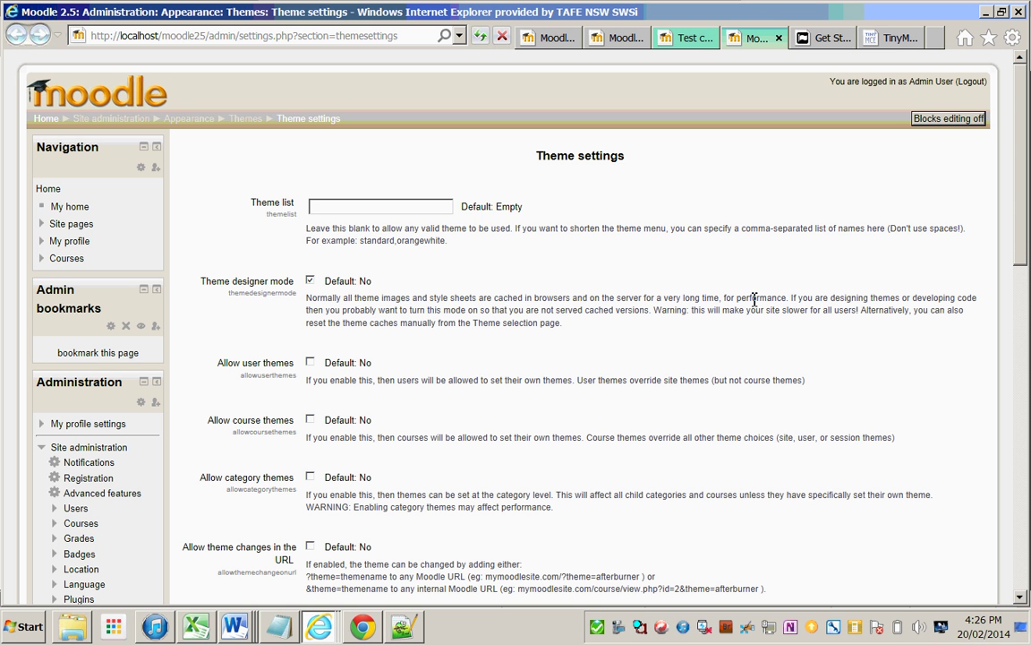
# Step: Open the Formal white theme settings, then place the caret in the instructions file's custom .fa CSS rule
pyautogui.moveTo(1018, 235); pyautogui.dragTo(1015, 368)
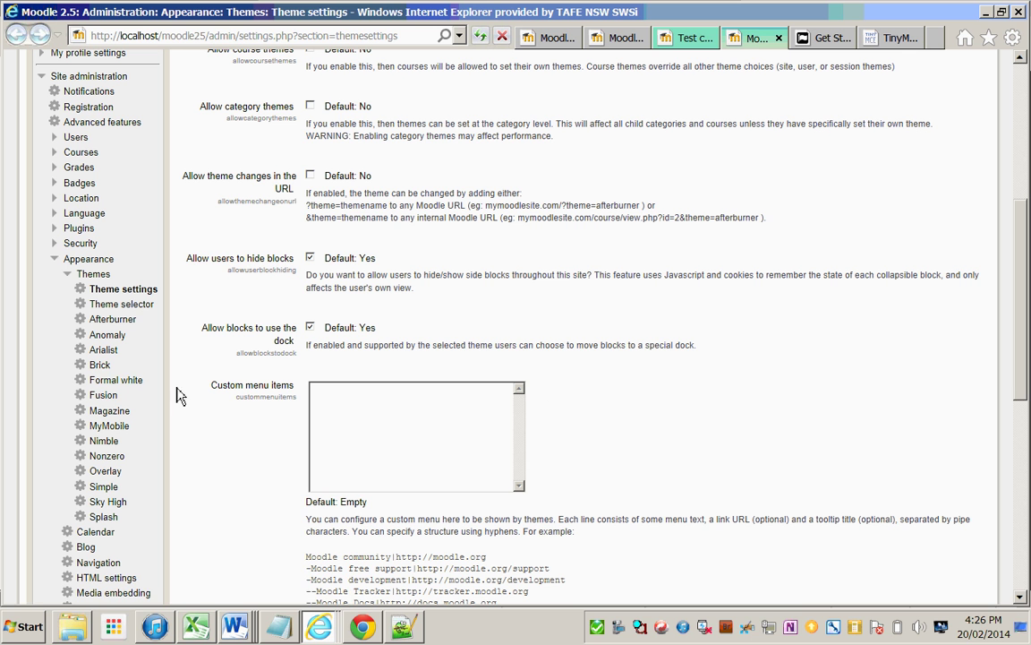
pyautogui.click(117, 385)
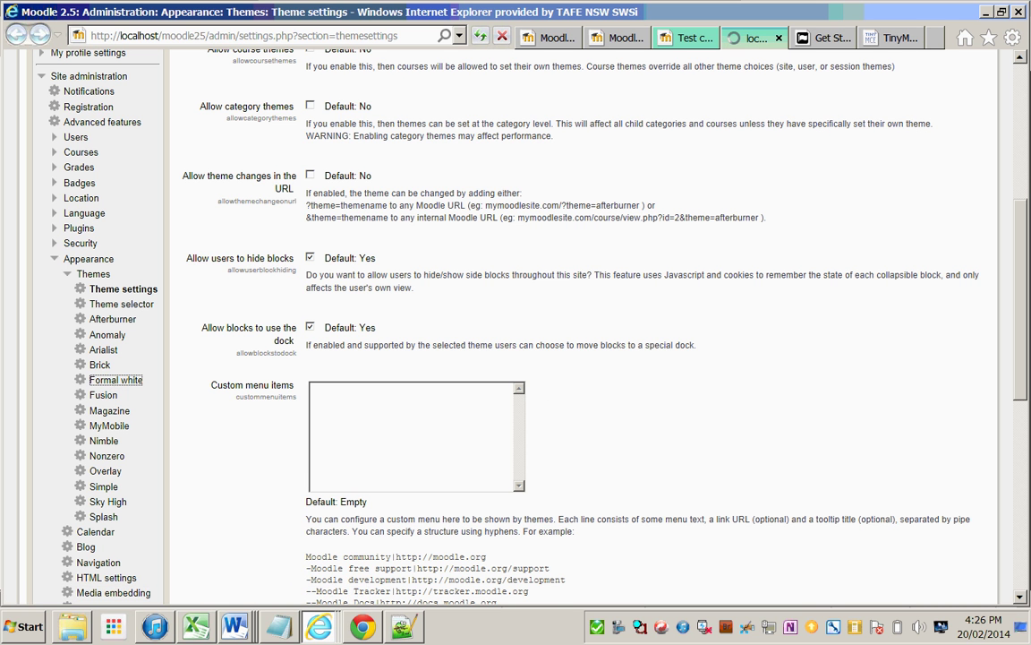
pyautogui.click(414, 636)
pyautogui.click(456, 477)
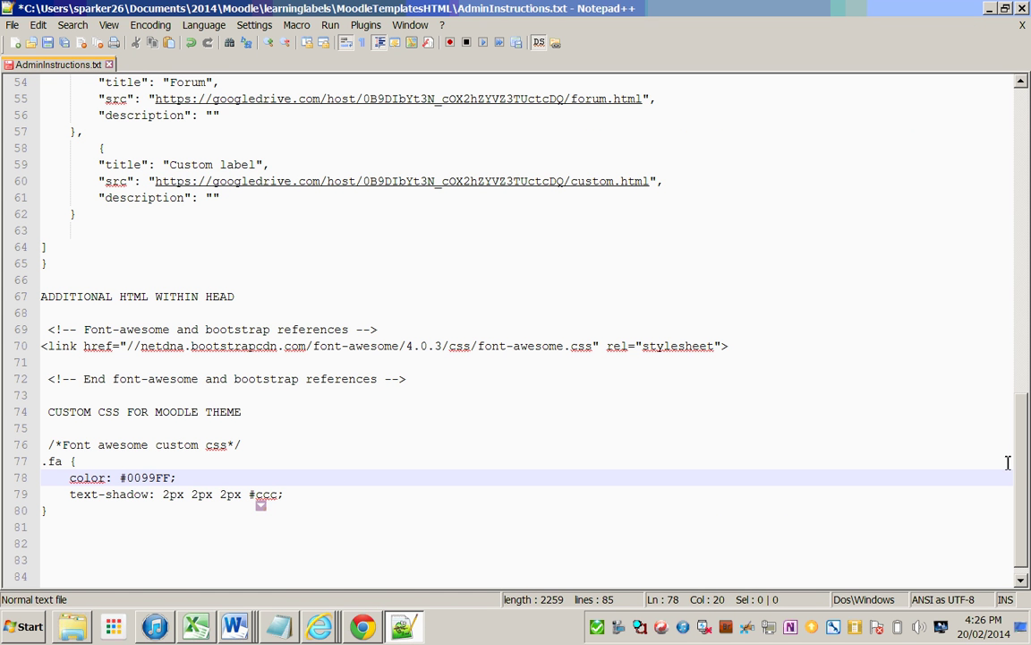
# Step: Select the Font awesome CSS rule on lines 76–80 and bring the Test course forum window forward
pyautogui.moveTo(85, 530); pyautogui.dragTo(28, 460)
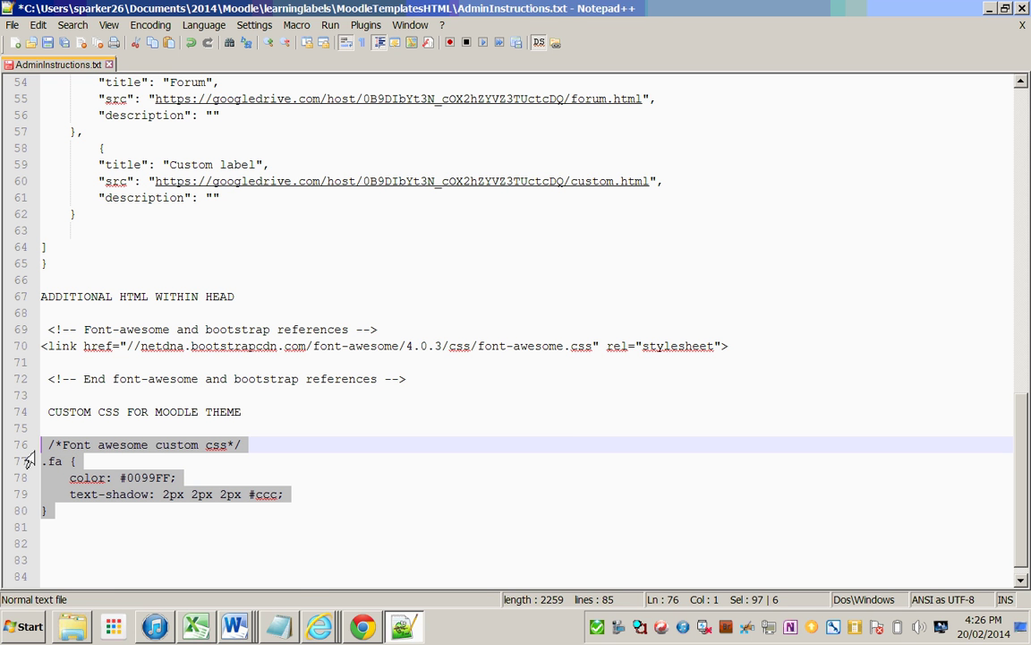
pyautogui.click(320, 626)
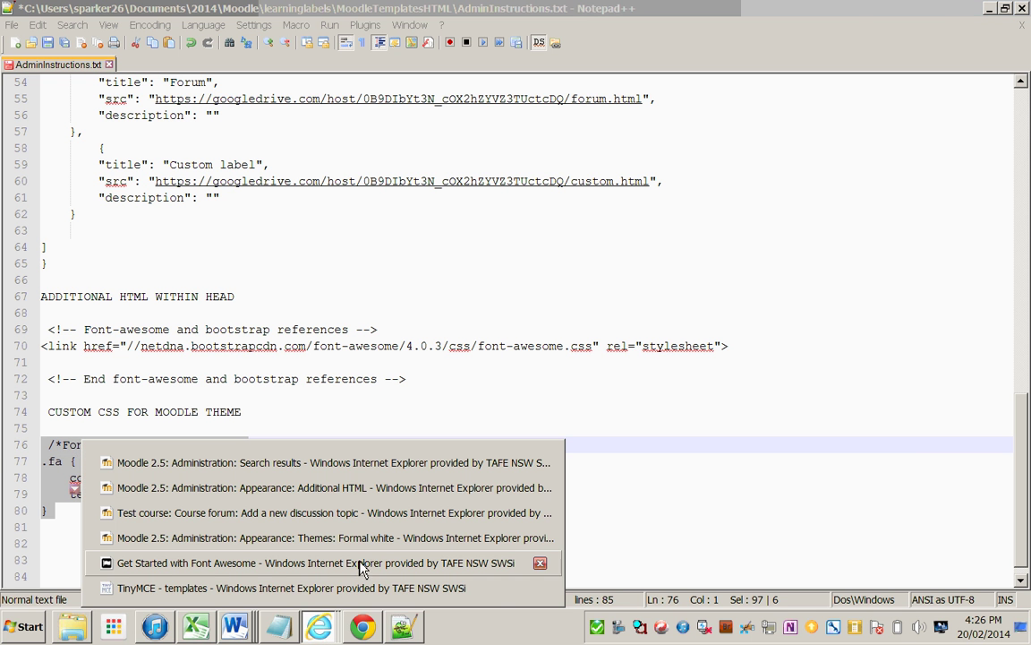
pyautogui.click(375, 513)
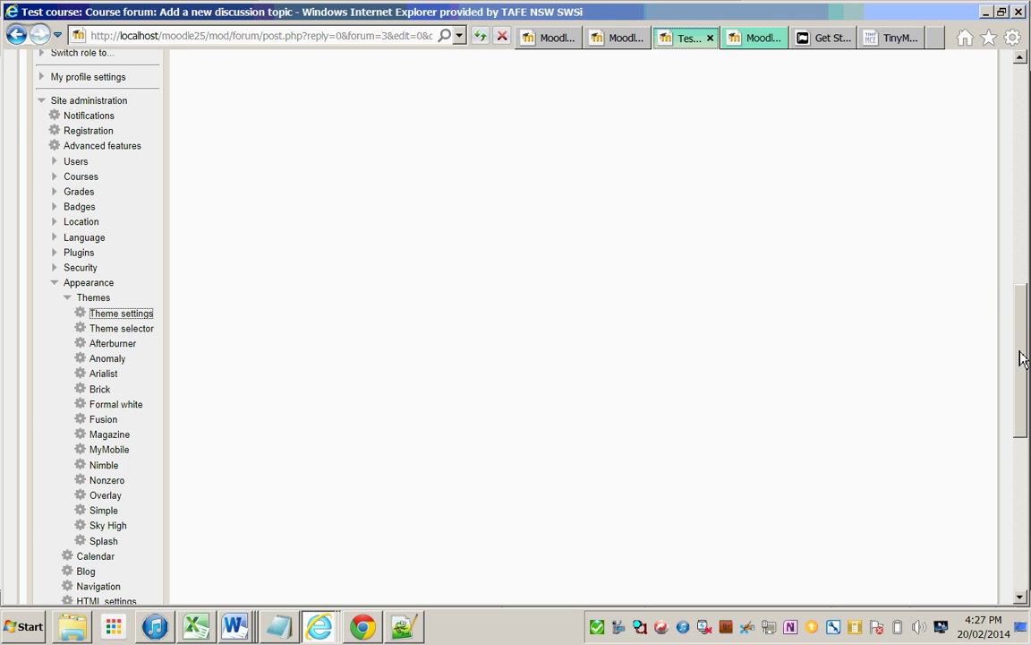
pyautogui.moveTo(1023, 358); pyautogui.dragTo(1022, 140)
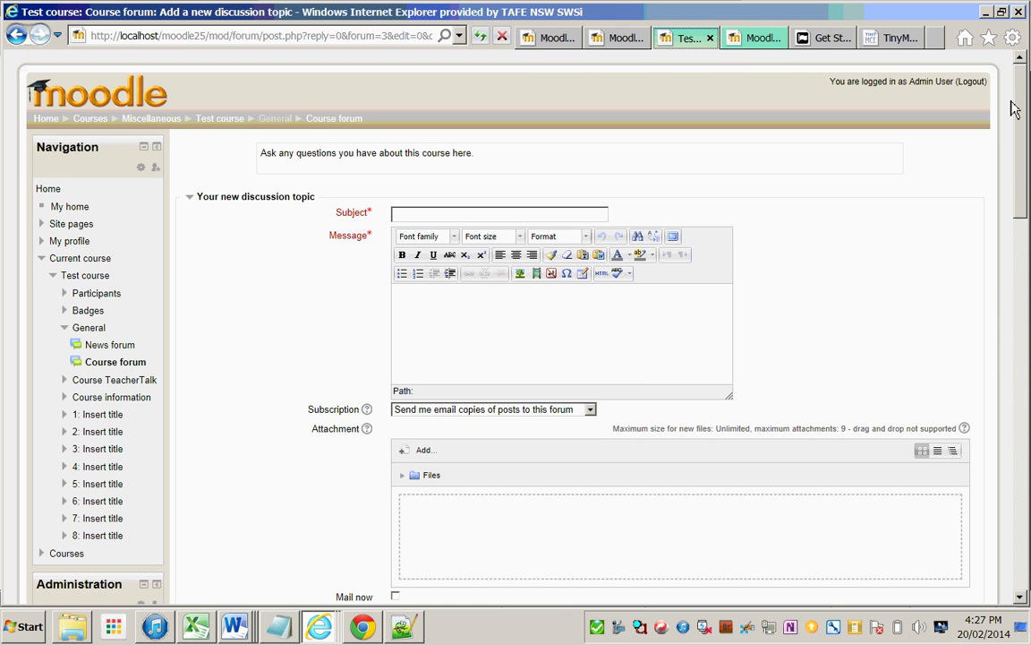
pyautogui.click(745, 40)
pyautogui.moveTo(1022, 198); pyautogui.dragTo(1022, 508)
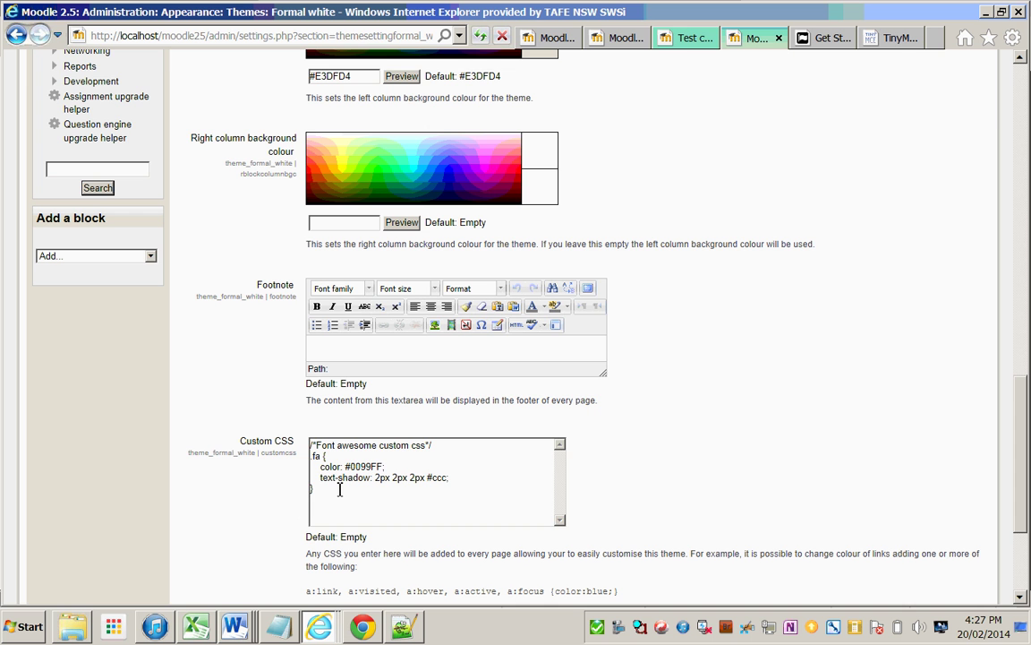
pyautogui.click(685, 43)
pyautogui.click(426, 302)
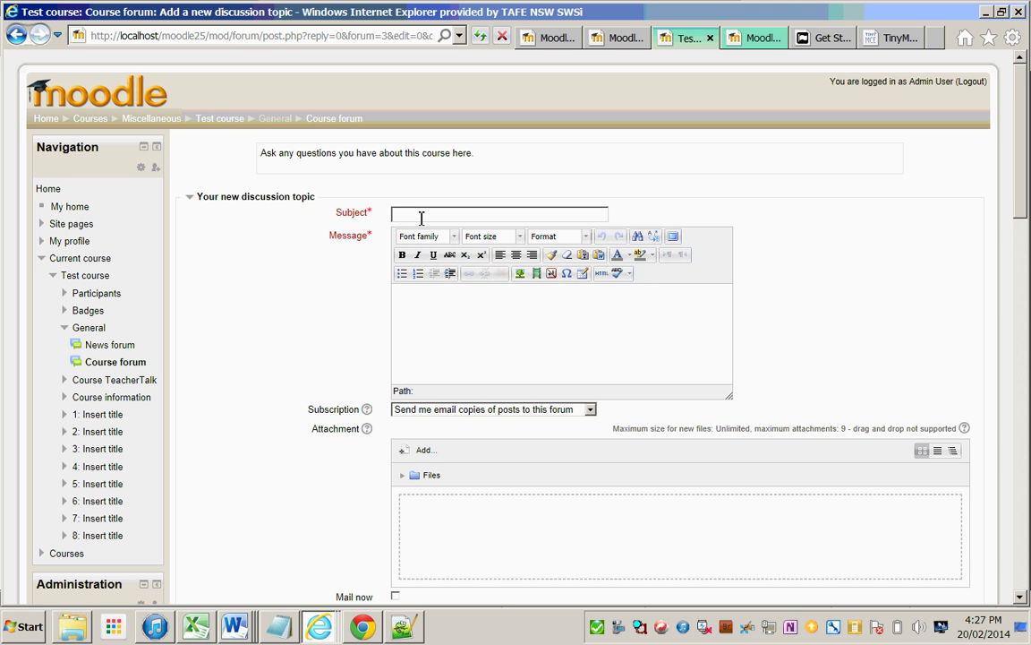
# Step: Type 'Custom label' as the subject, then leave the unsaved form for the Test course page
pyautogui.write('Custom label')
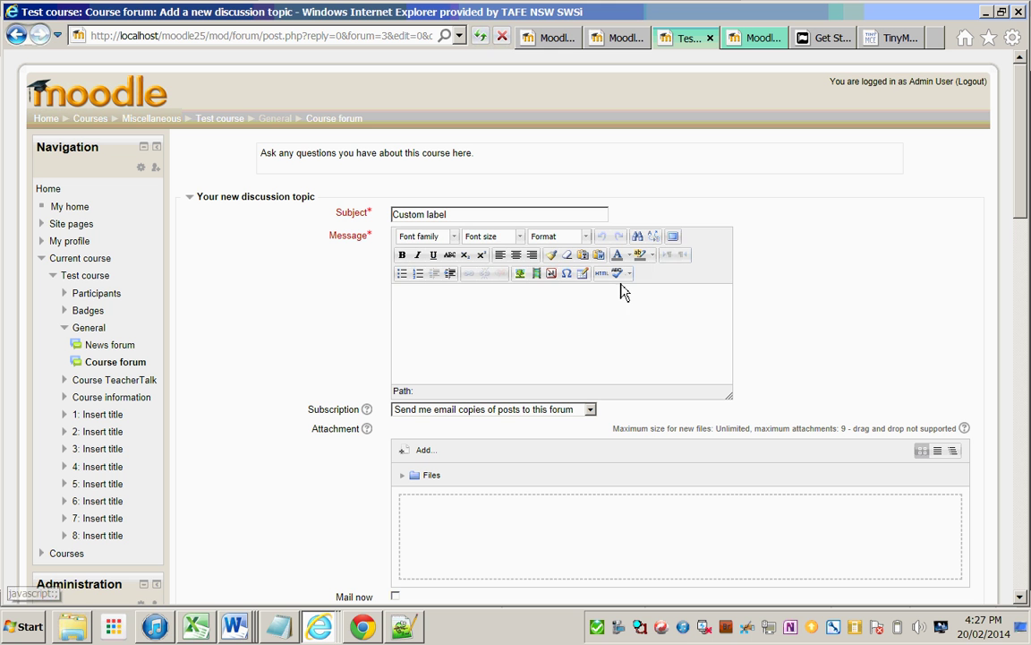
pyautogui.click(212, 127)
pyautogui.click(448, 304)
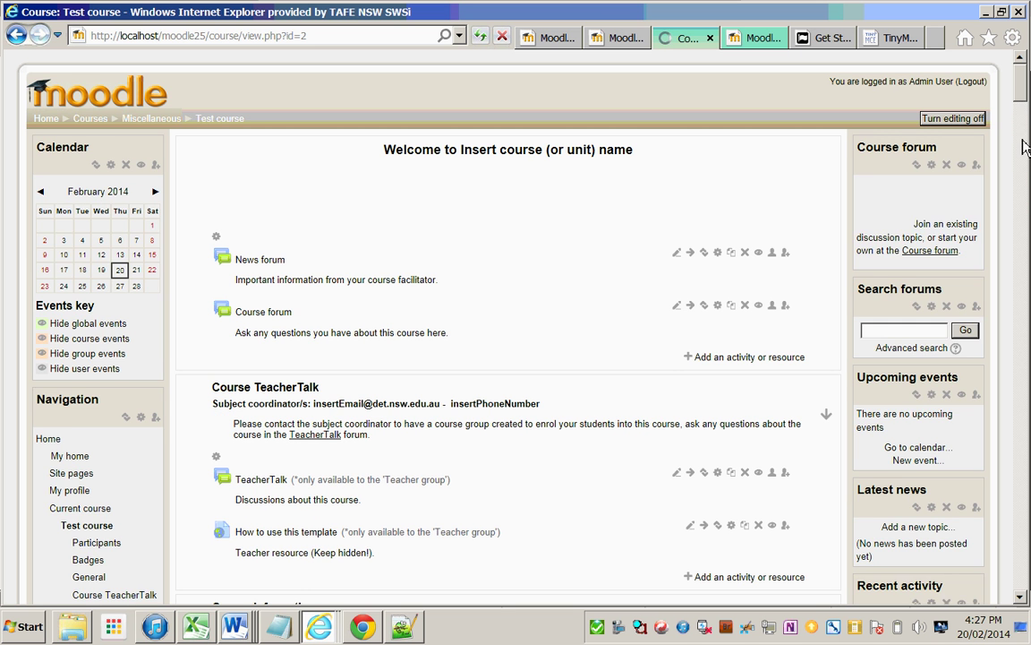
# Step: Choose Label in the Test course's Add an activity or resource chooser and add it
pyautogui.click(1025, 146)
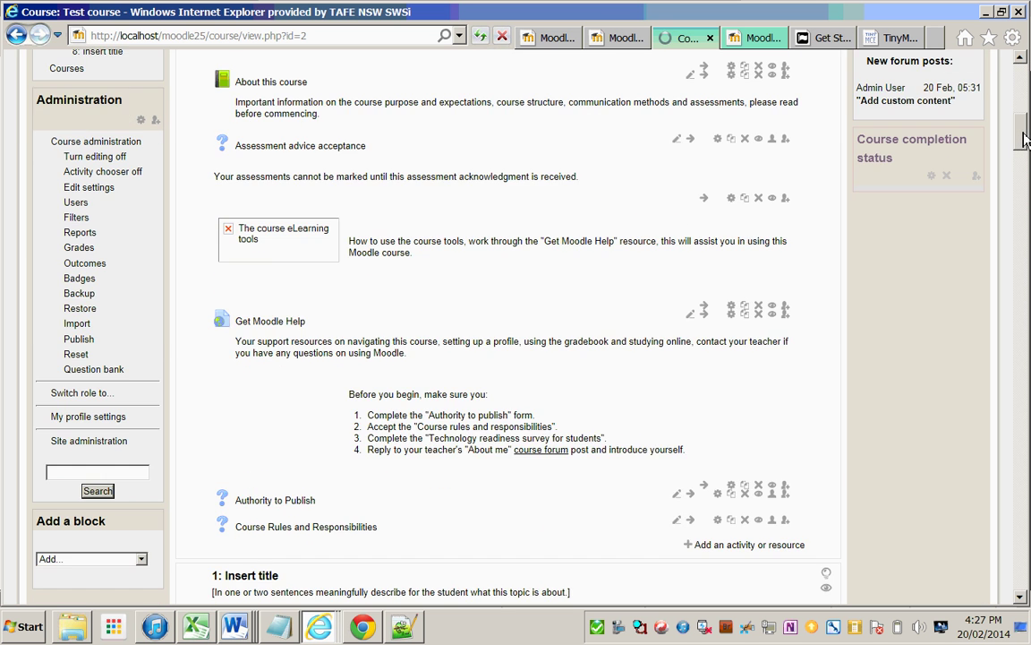
pyautogui.moveTo(1025, 139); pyautogui.dragTo(1025, 201)
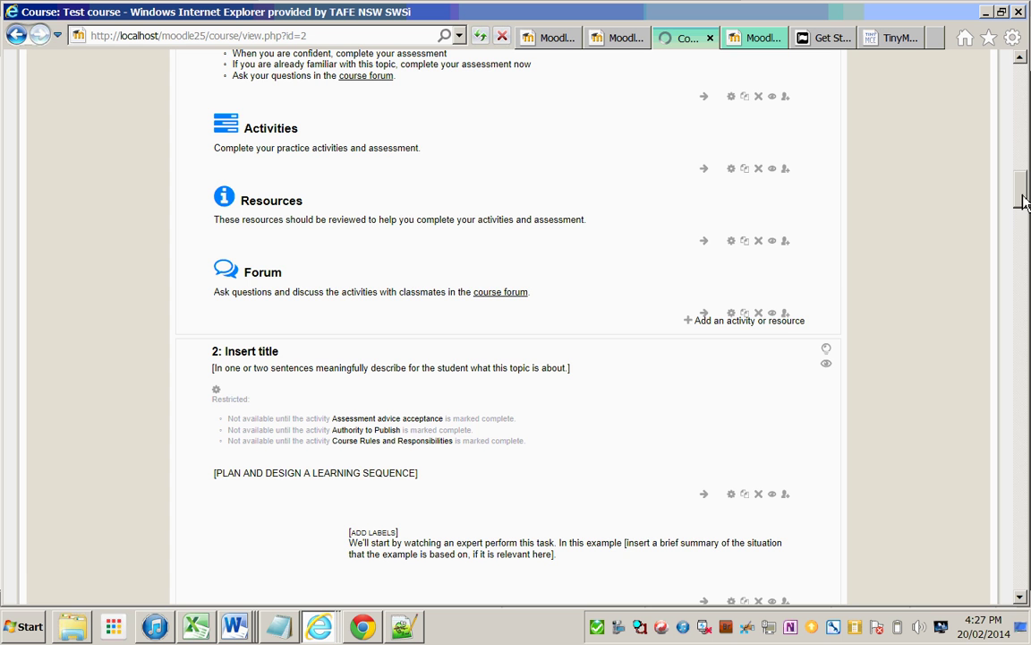
pyautogui.click(768, 324)
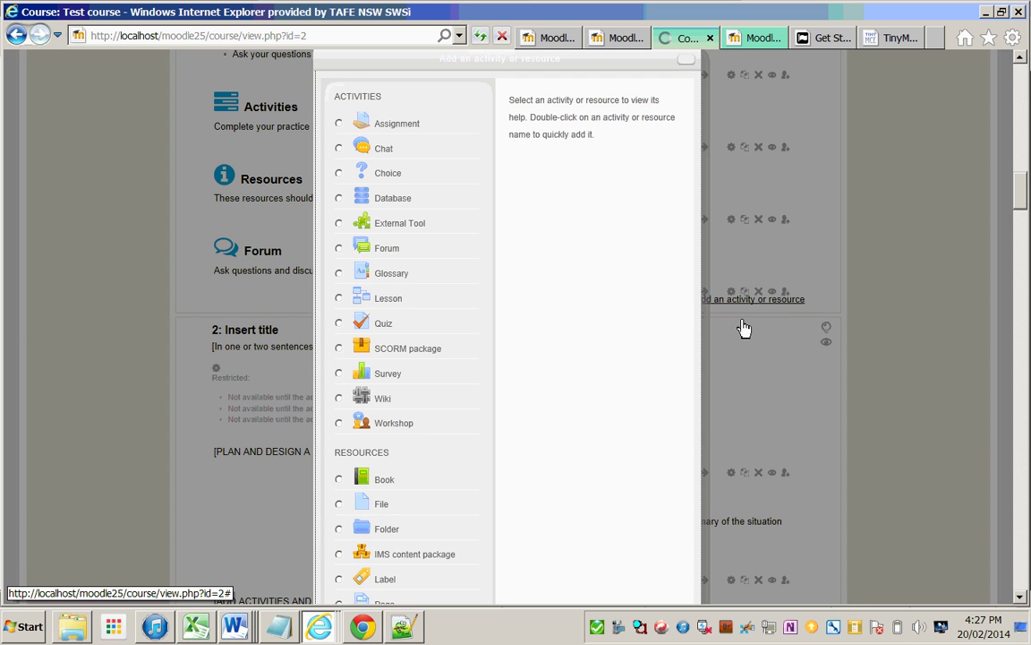
pyautogui.scroll(-2, 445, 379)
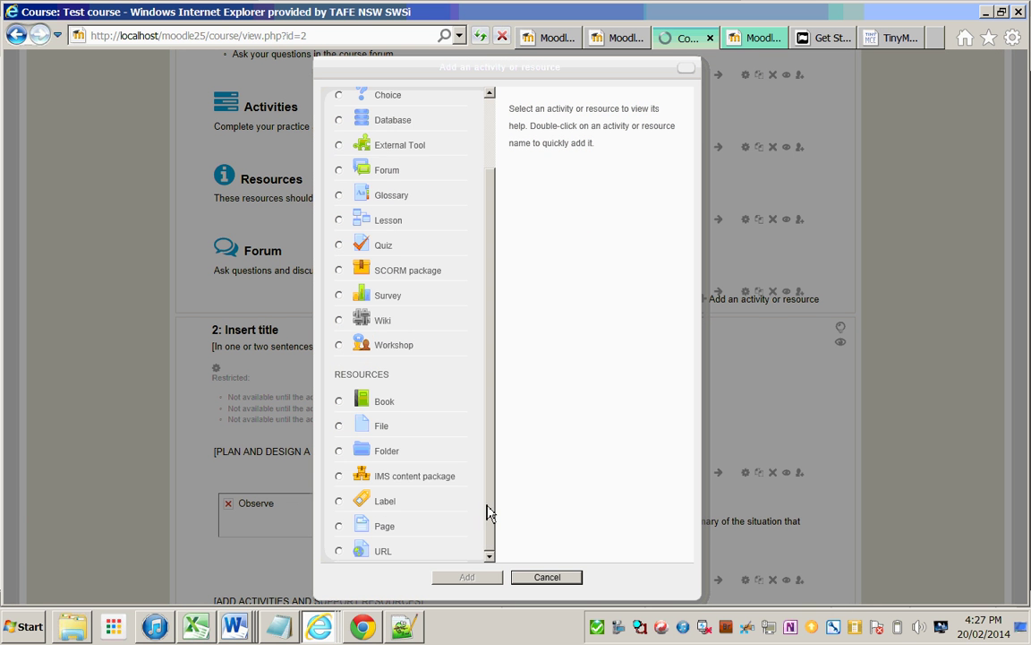
pyautogui.click(339, 502)
pyautogui.click(480, 581)
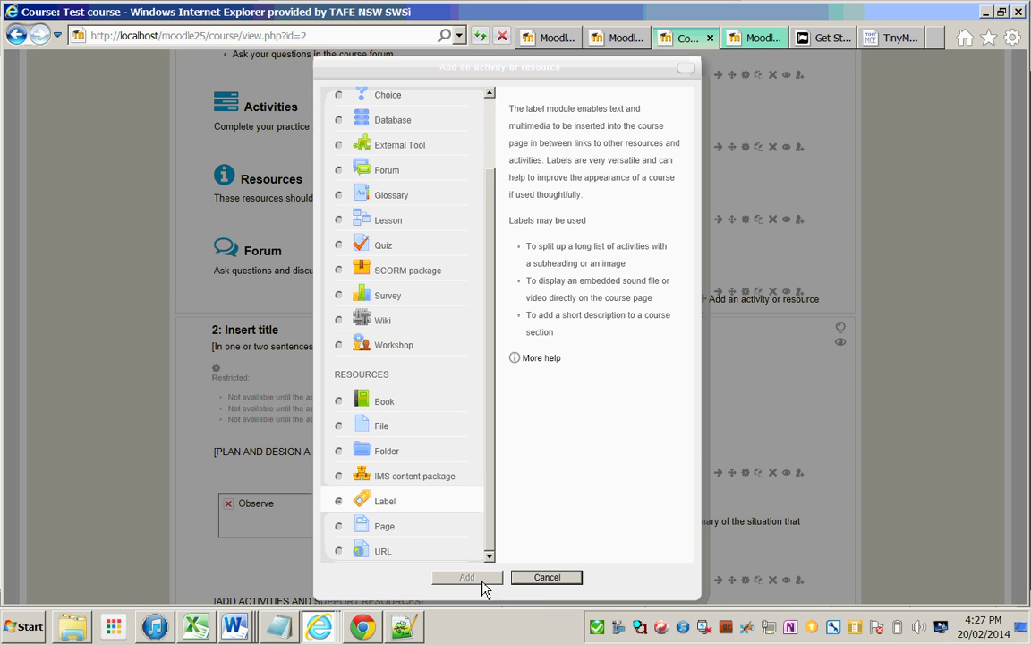
# Step: From the label text box, open the templates dialog and select the Custom label template
pyautogui.rightClick(618, 630)
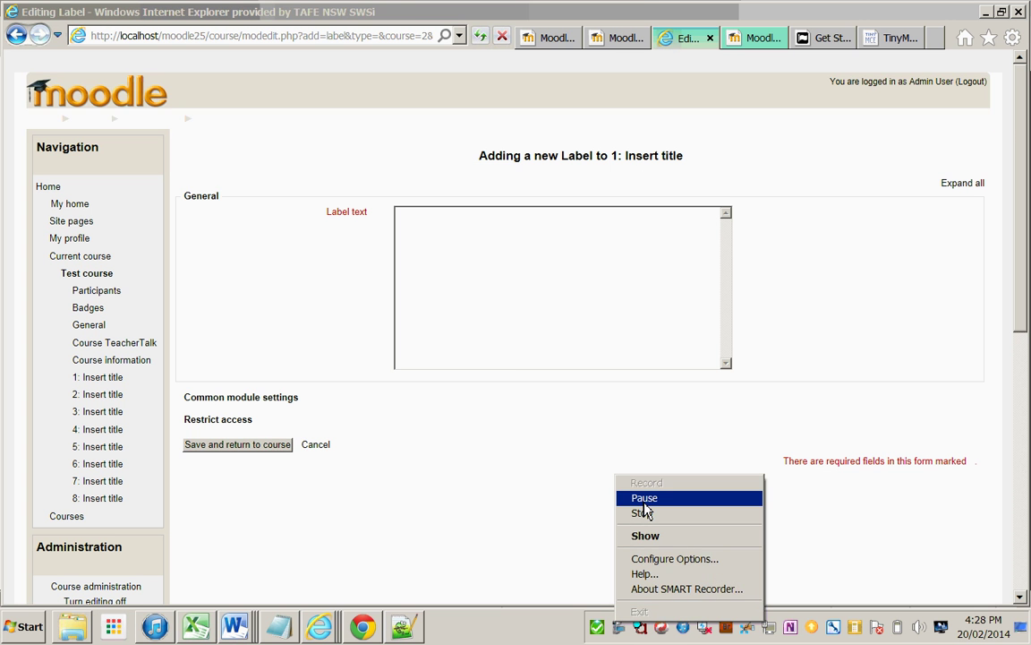
pyautogui.click(470, 314)
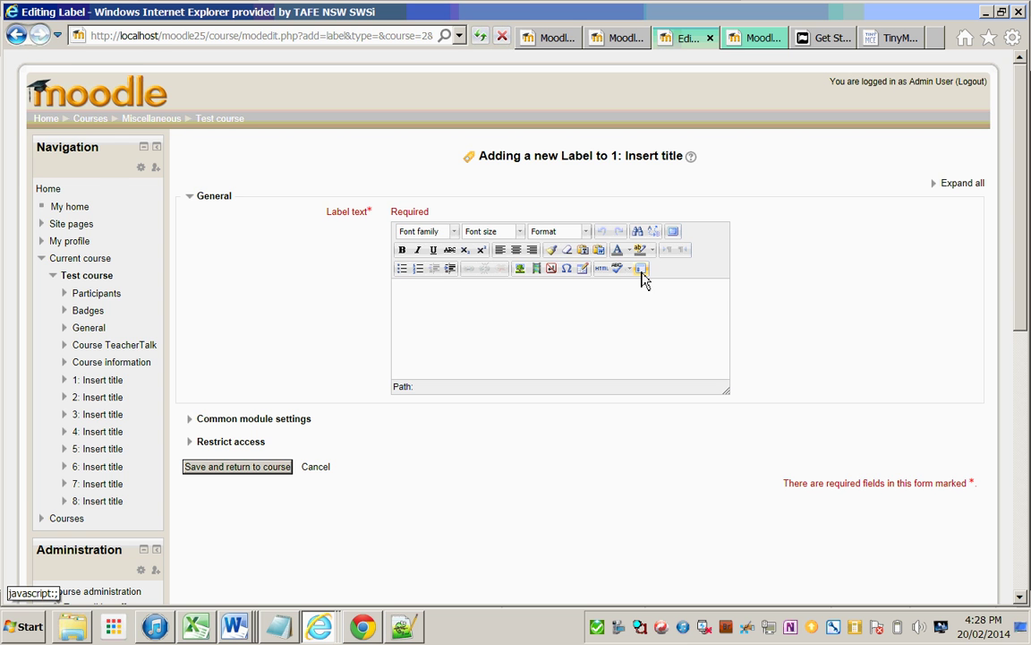
pyautogui.click(642, 270)
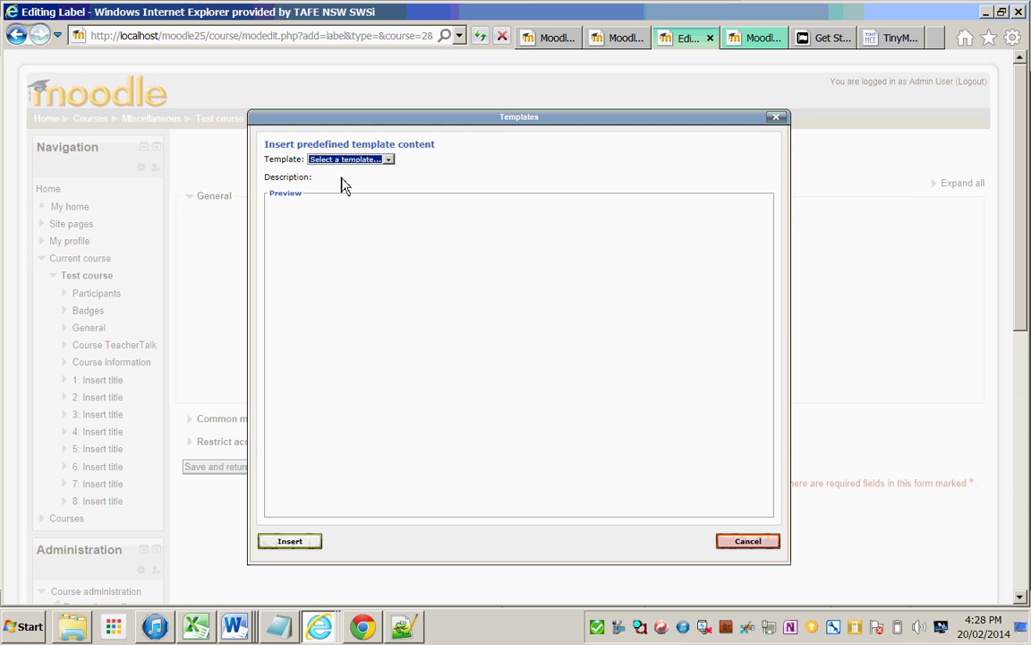
pyautogui.click(389, 160)
pyautogui.click(362, 237)
pyautogui.click(391, 162)
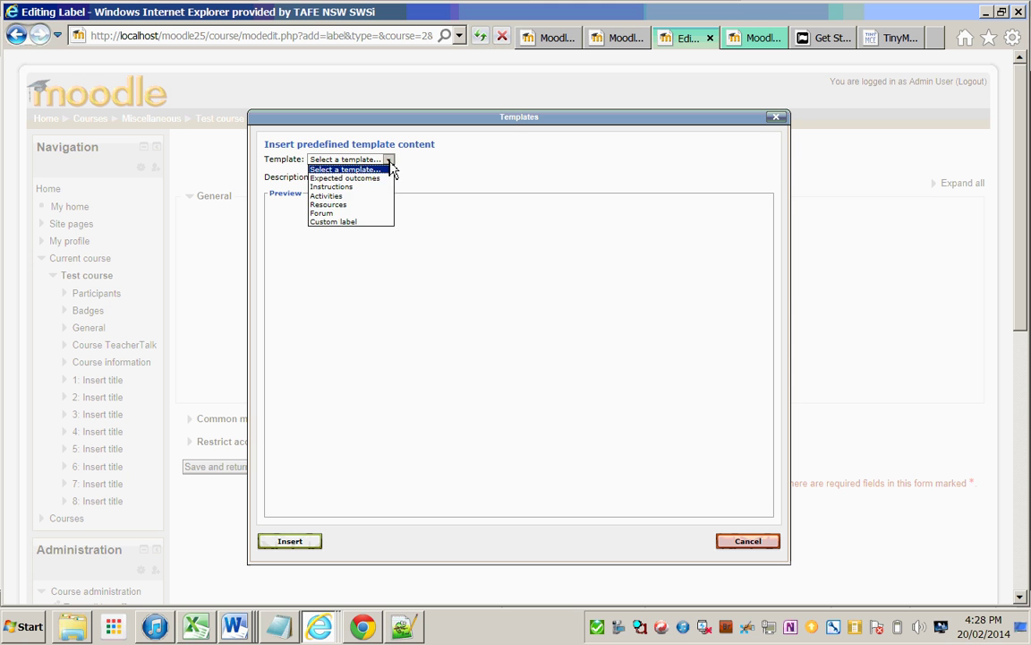
pyautogui.click(367, 221)
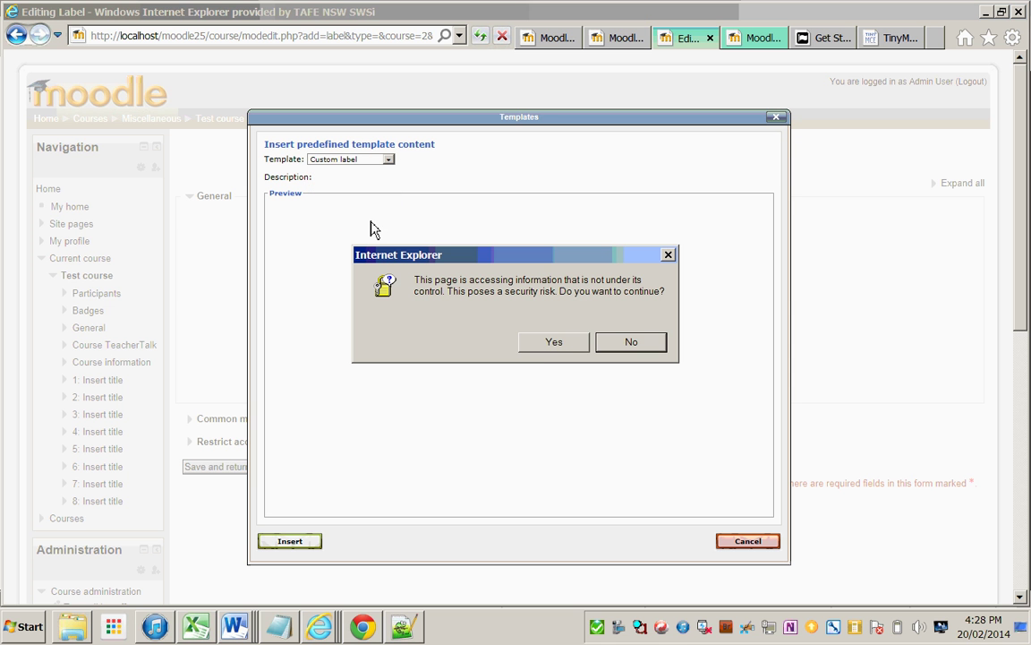
# Step: Accept the Internet Explorer security warning so the Custom label template loads
pyautogui.click(551, 356)
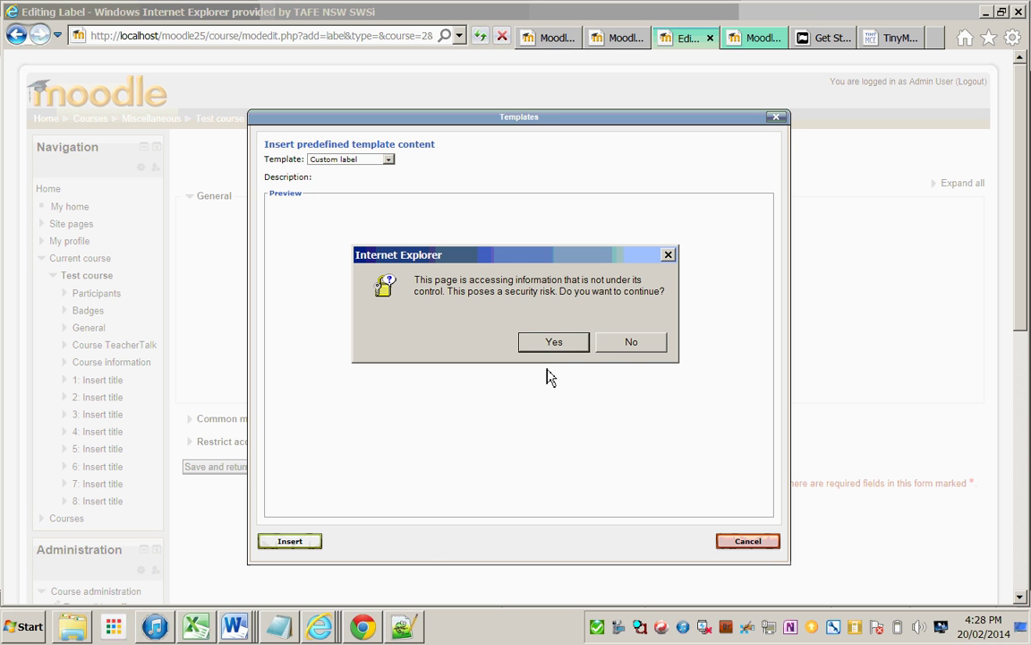
# Step: Bring AdminInstructions.txt forward in Notepad++ and scroll to its top to read the steps
pyautogui.click(404, 630)
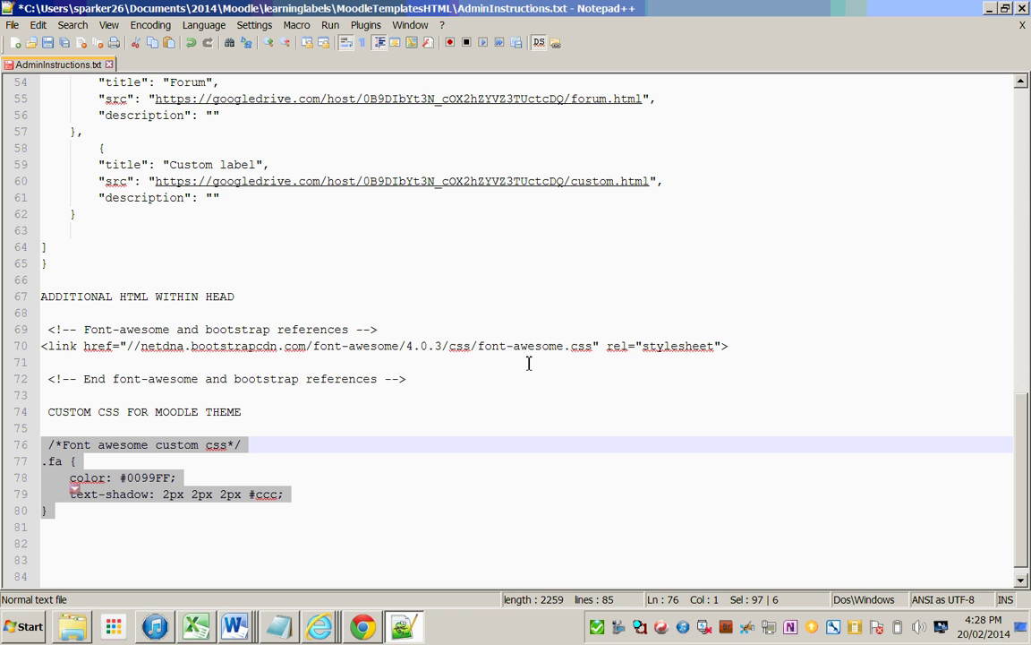
pyautogui.moveTo(1024, 428); pyautogui.dragTo(962, 88)
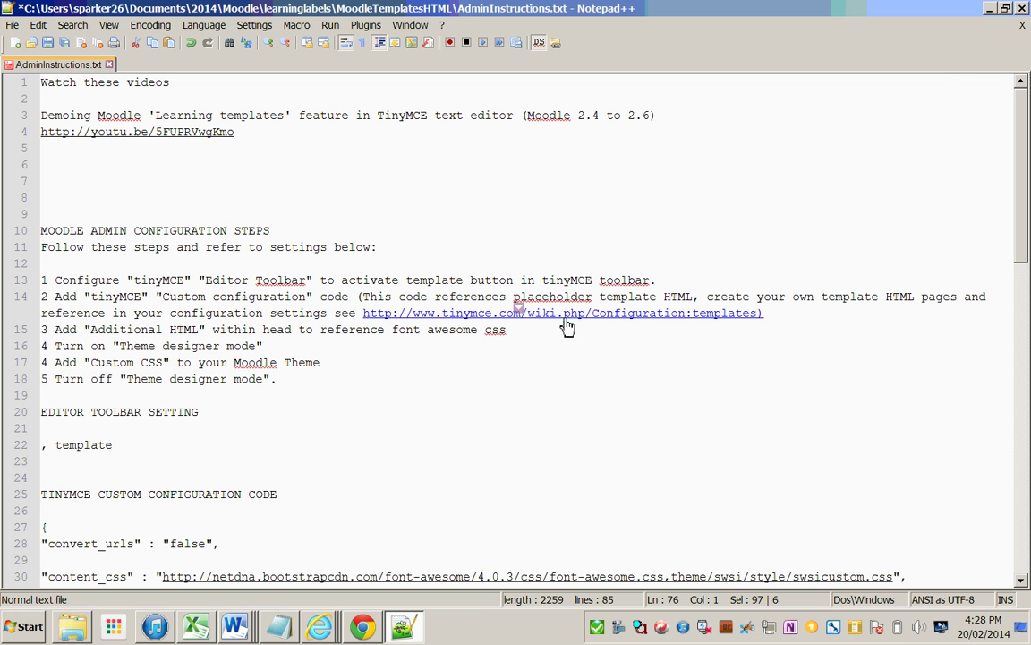